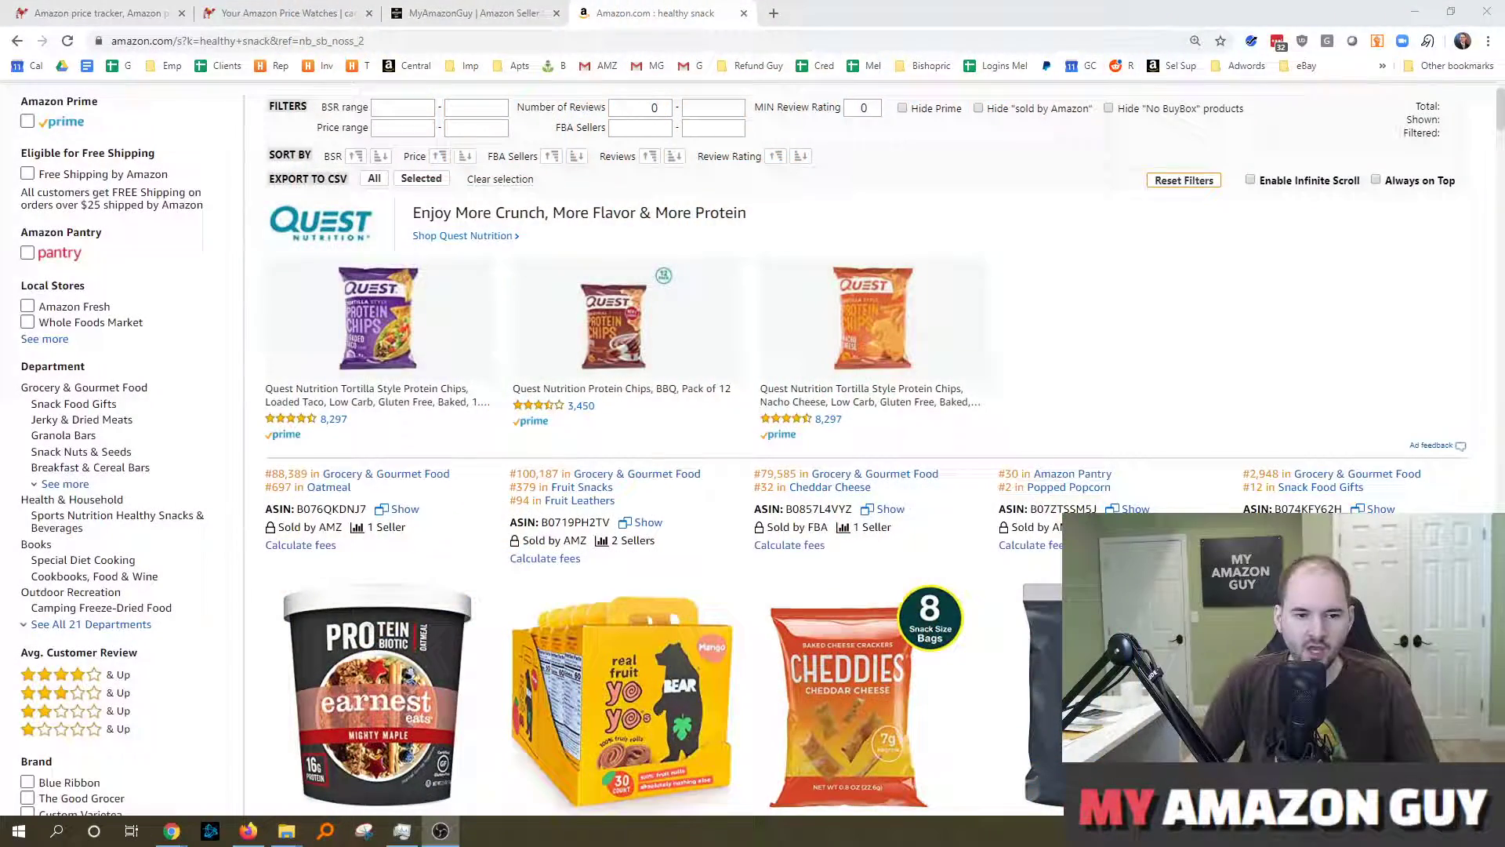
# Select the 'healthy snack' query and scroll the Amazon results down to Seapoint Farms Edamame at $10.82
pyautogui.scroll(2, 110, 396)
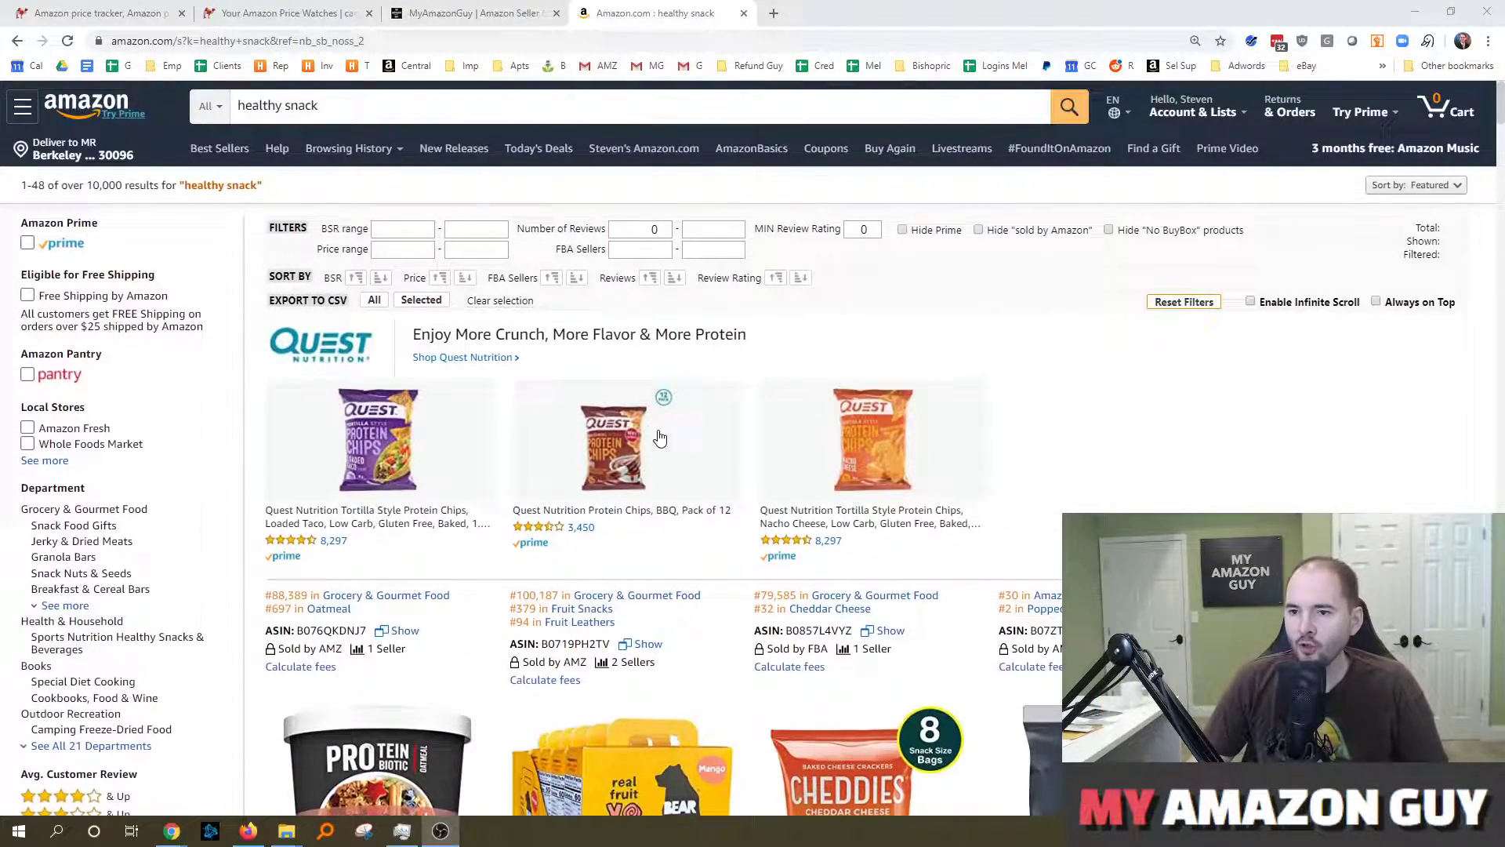
pyautogui.click(243, 105)
pyautogui.tripleClick(243, 105)
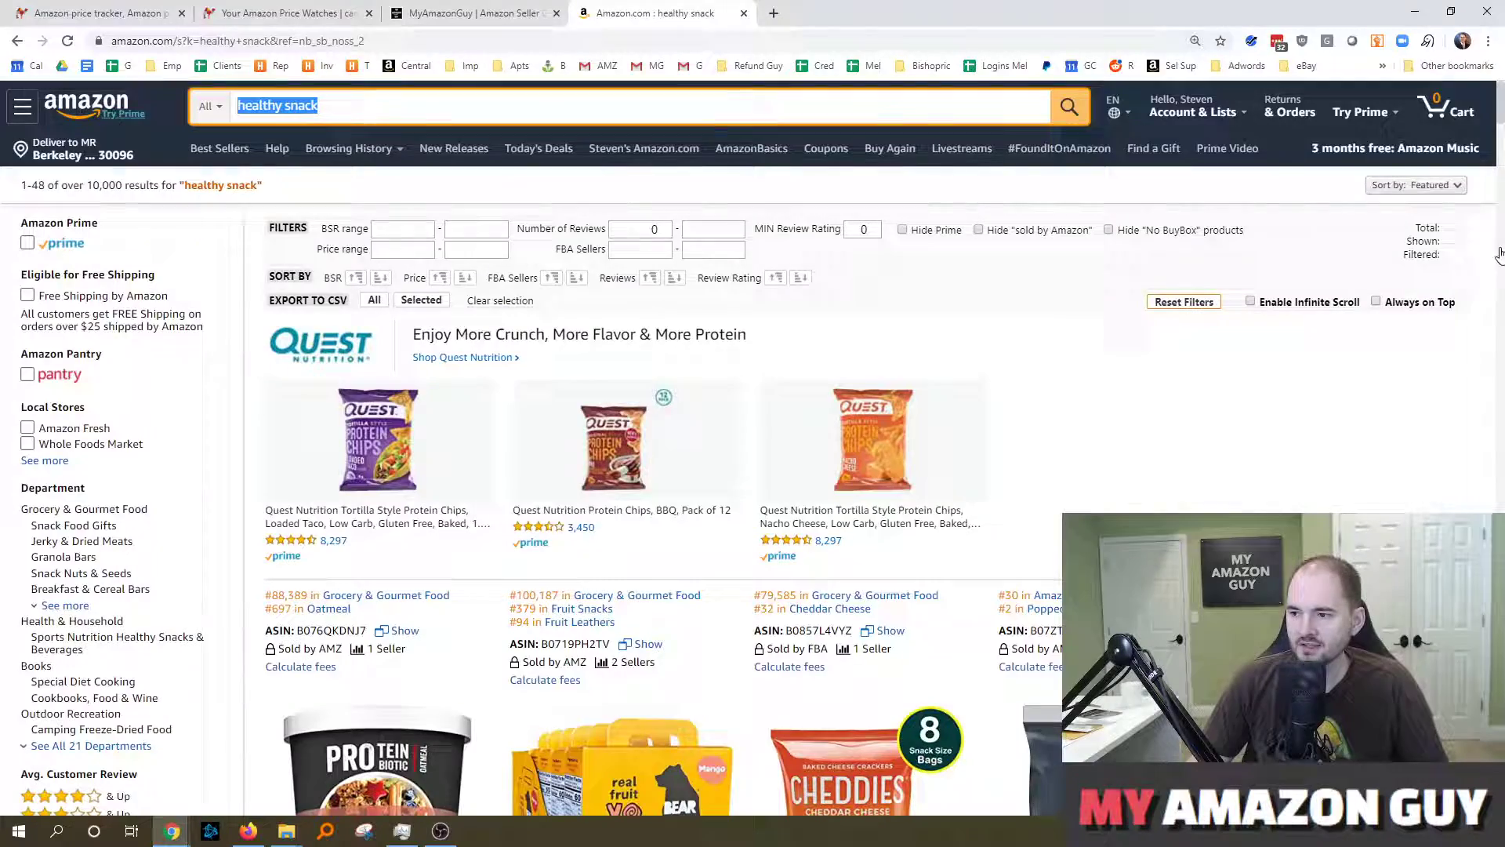
pyautogui.scroll(-5, 1502, 141)
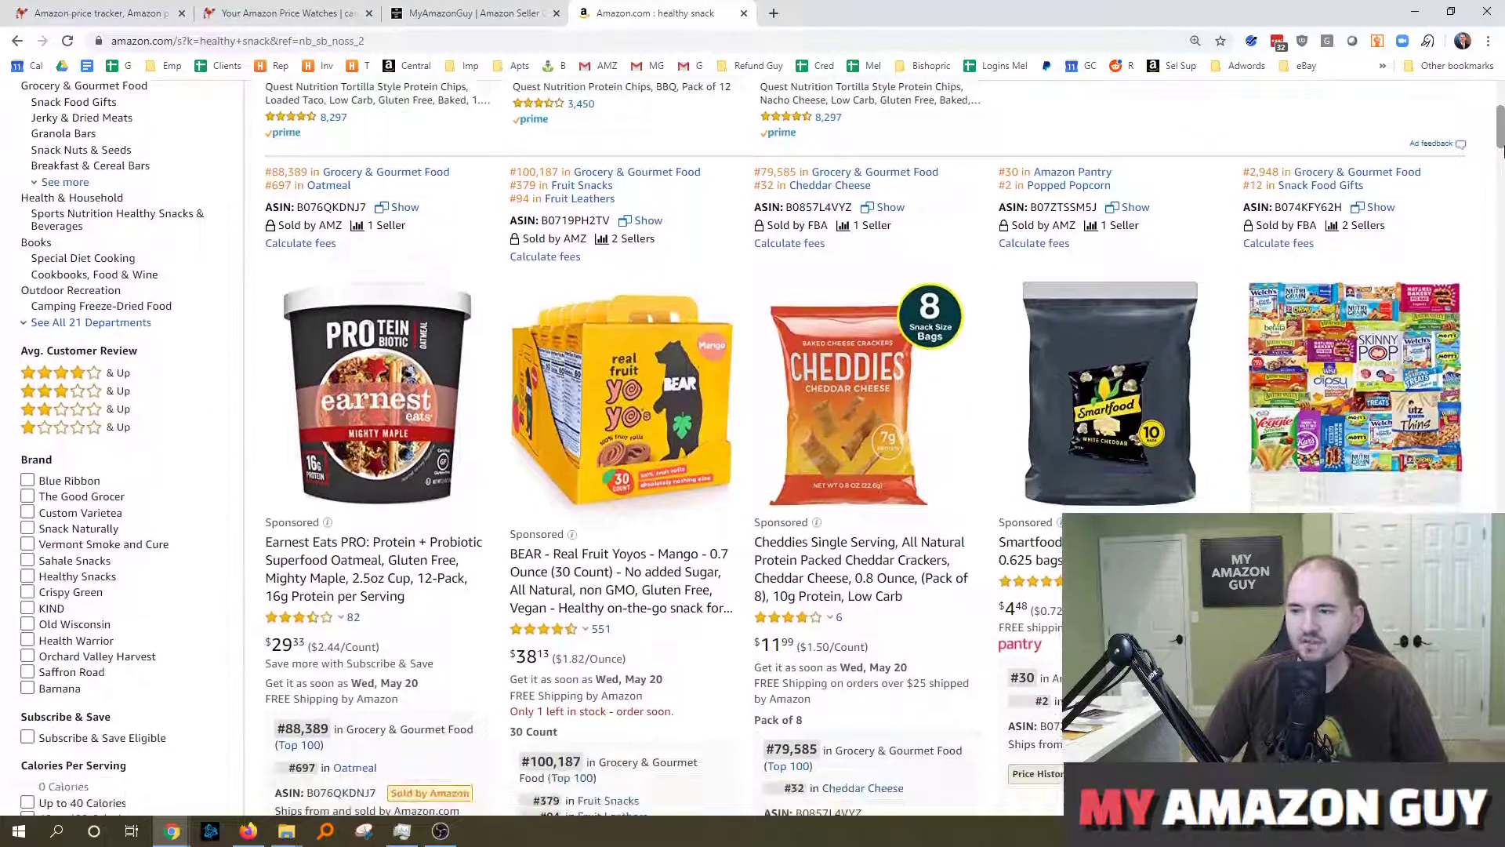
pyautogui.moveTo(1503, 151); pyautogui.dragTo(1503, 205)
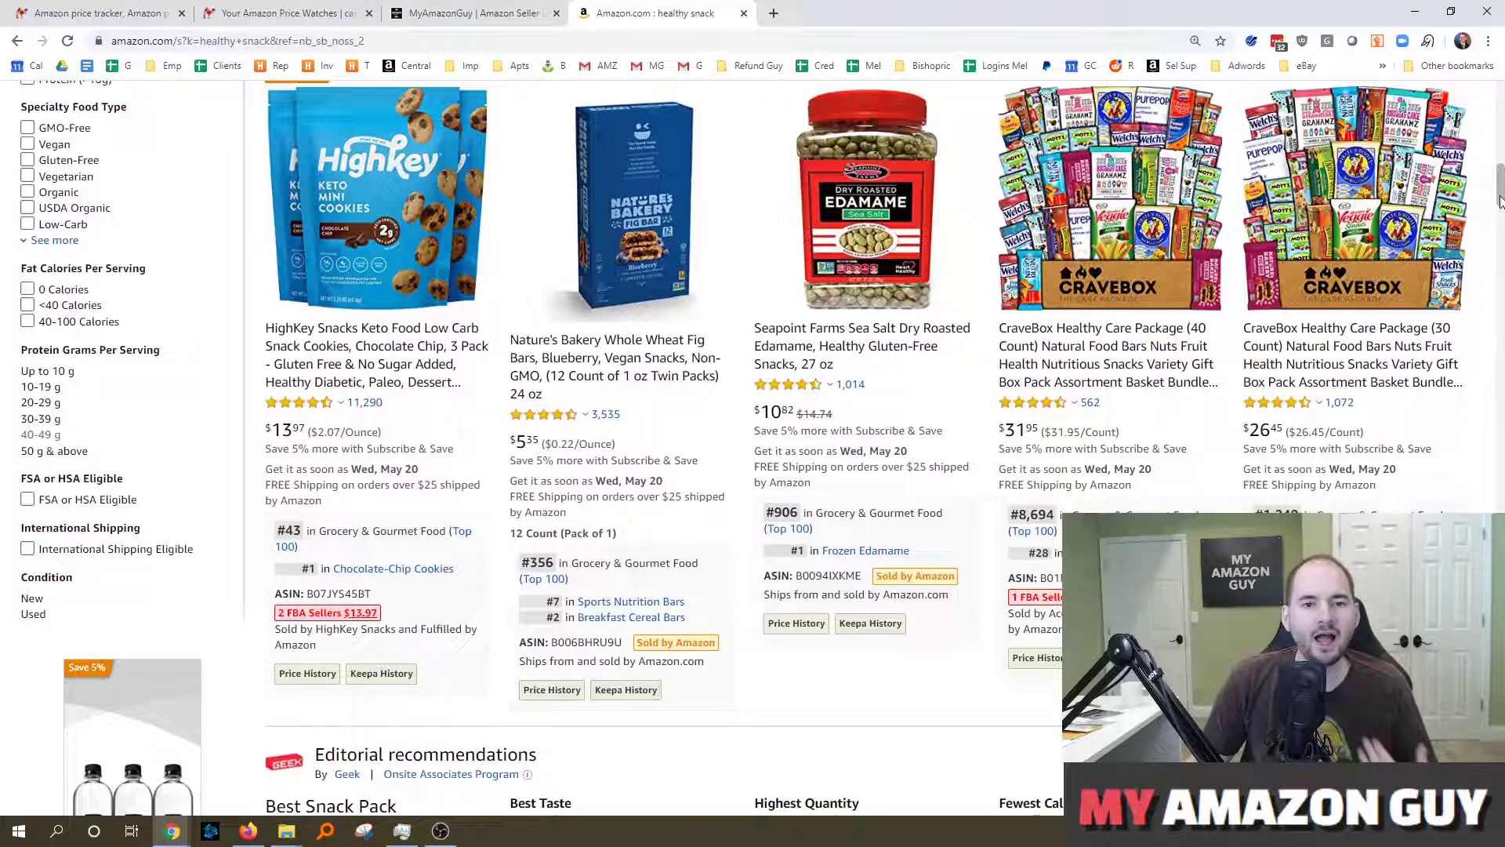
pyautogui.moveTo(1045, 403)
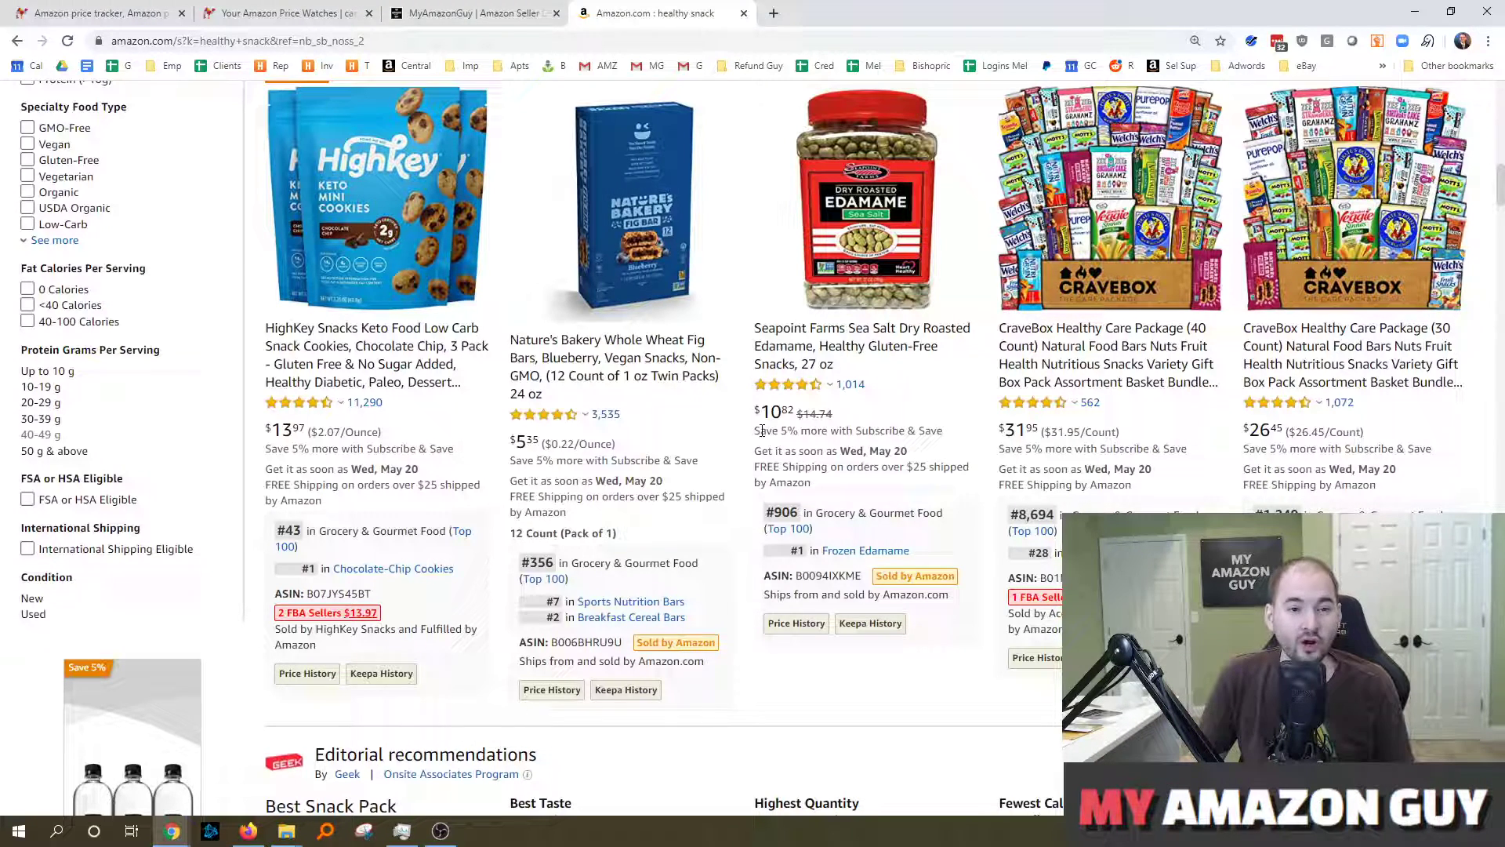
# Check the recent alerts on camelcamelcamel's home page, then return to Your Amazon Price Watches
pyautogui.click(282, 13)
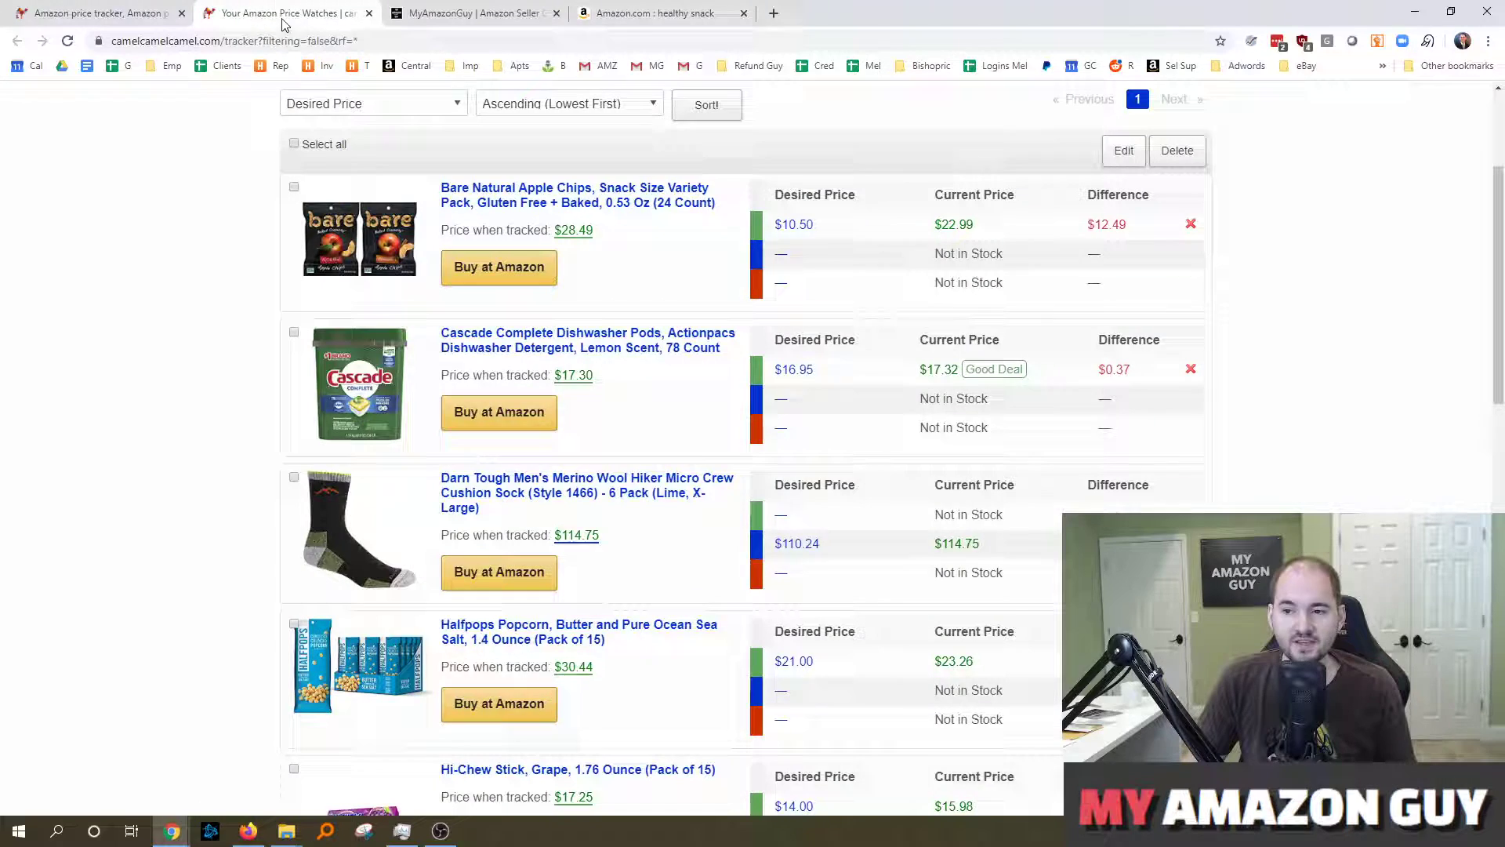
pyautogui.hotkey('ctrl', 'shift', 'Tab')
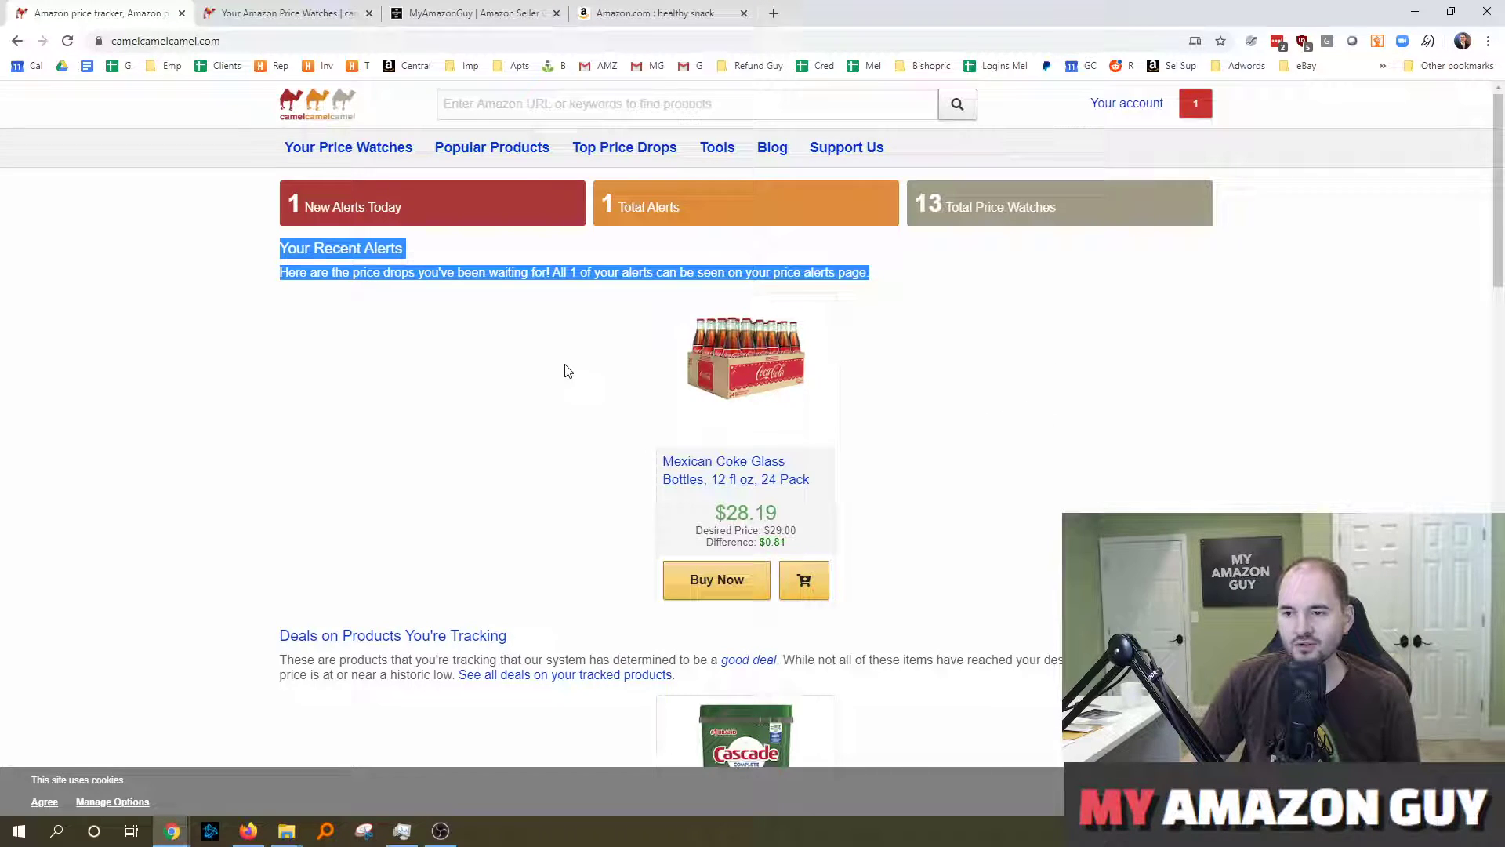
pyautogui.click(548, 290)
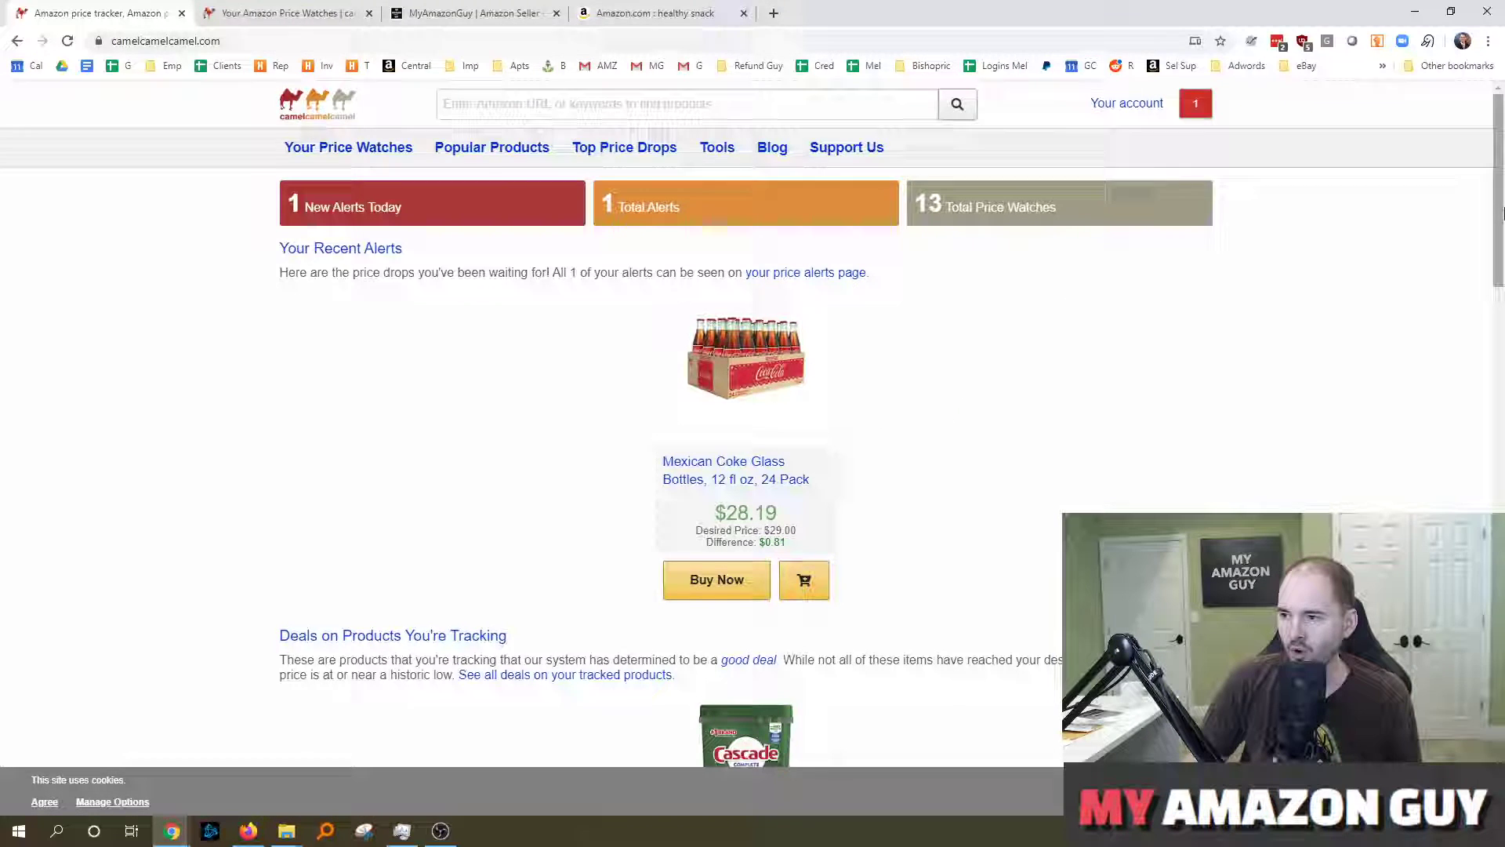
pyautogui.moveTo(1499, 214); pyautogui.dragTo(1503, 233)
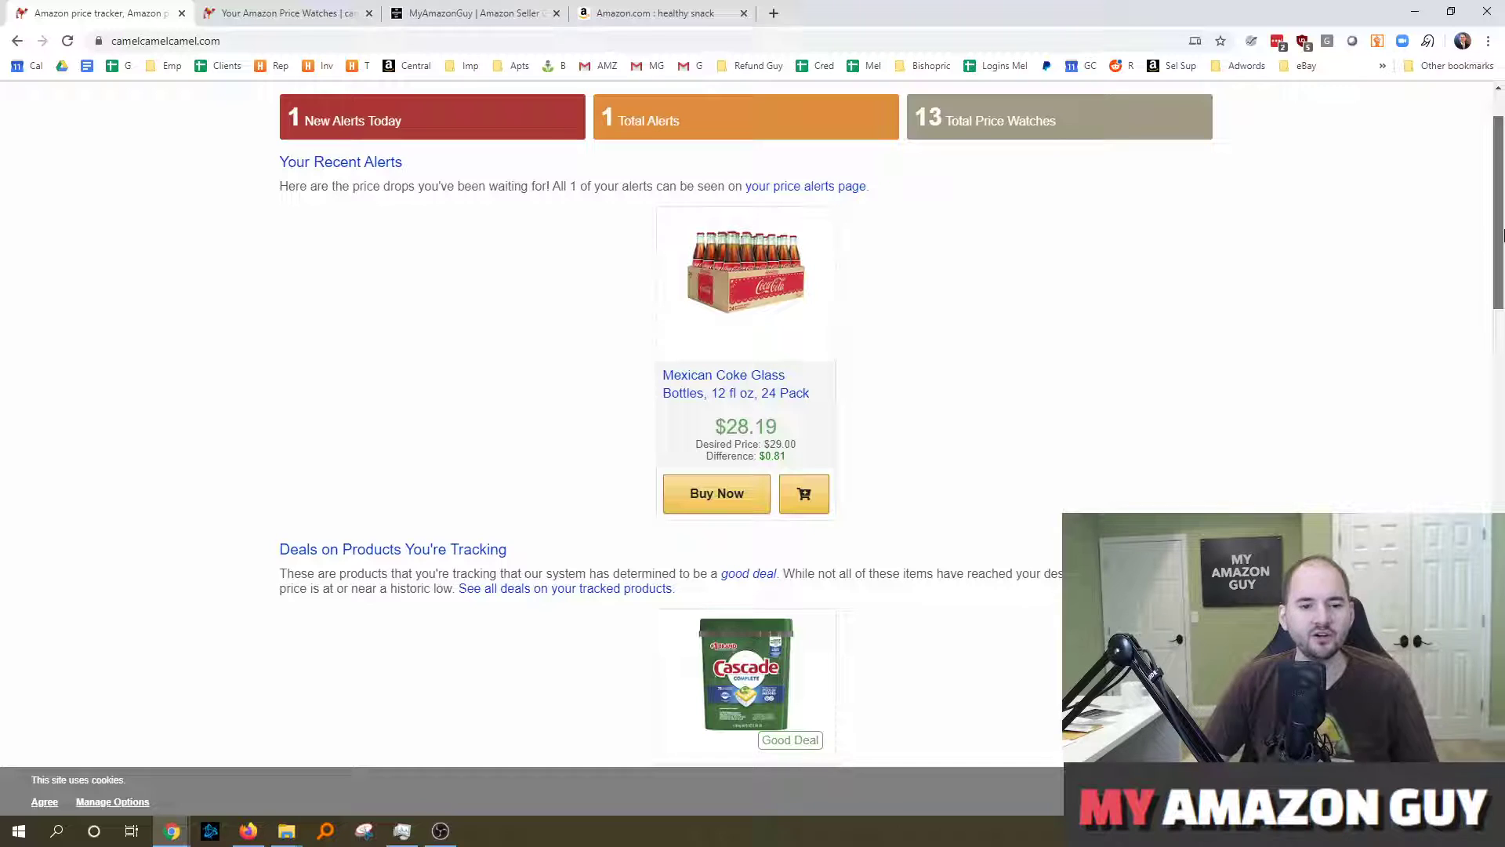
pyautogui.moveTo(1502, 233); pyautogui.dragTo(1502, 159)
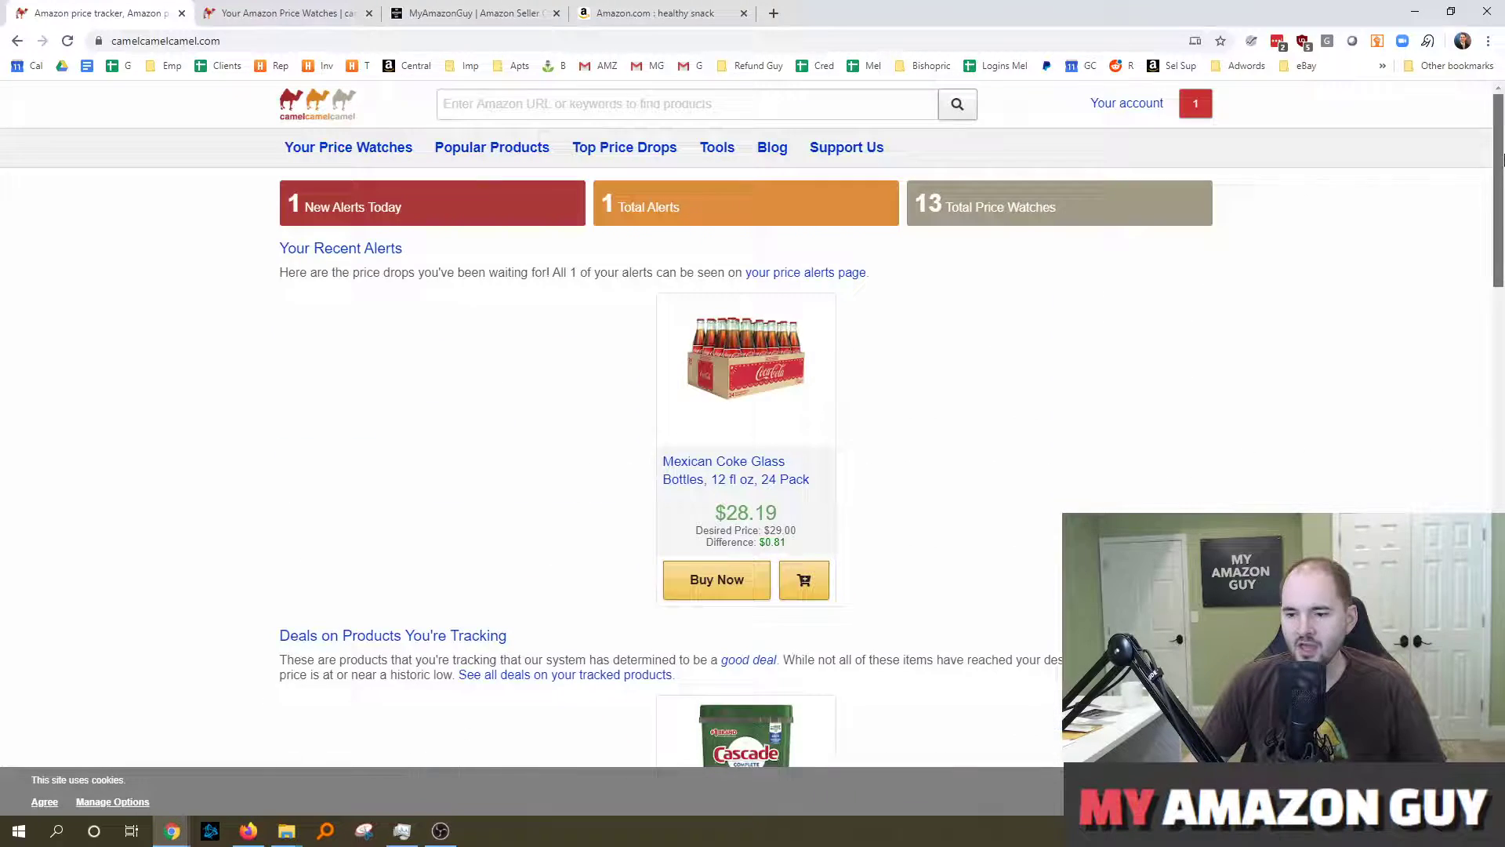
pyautogui.click(290, 13)
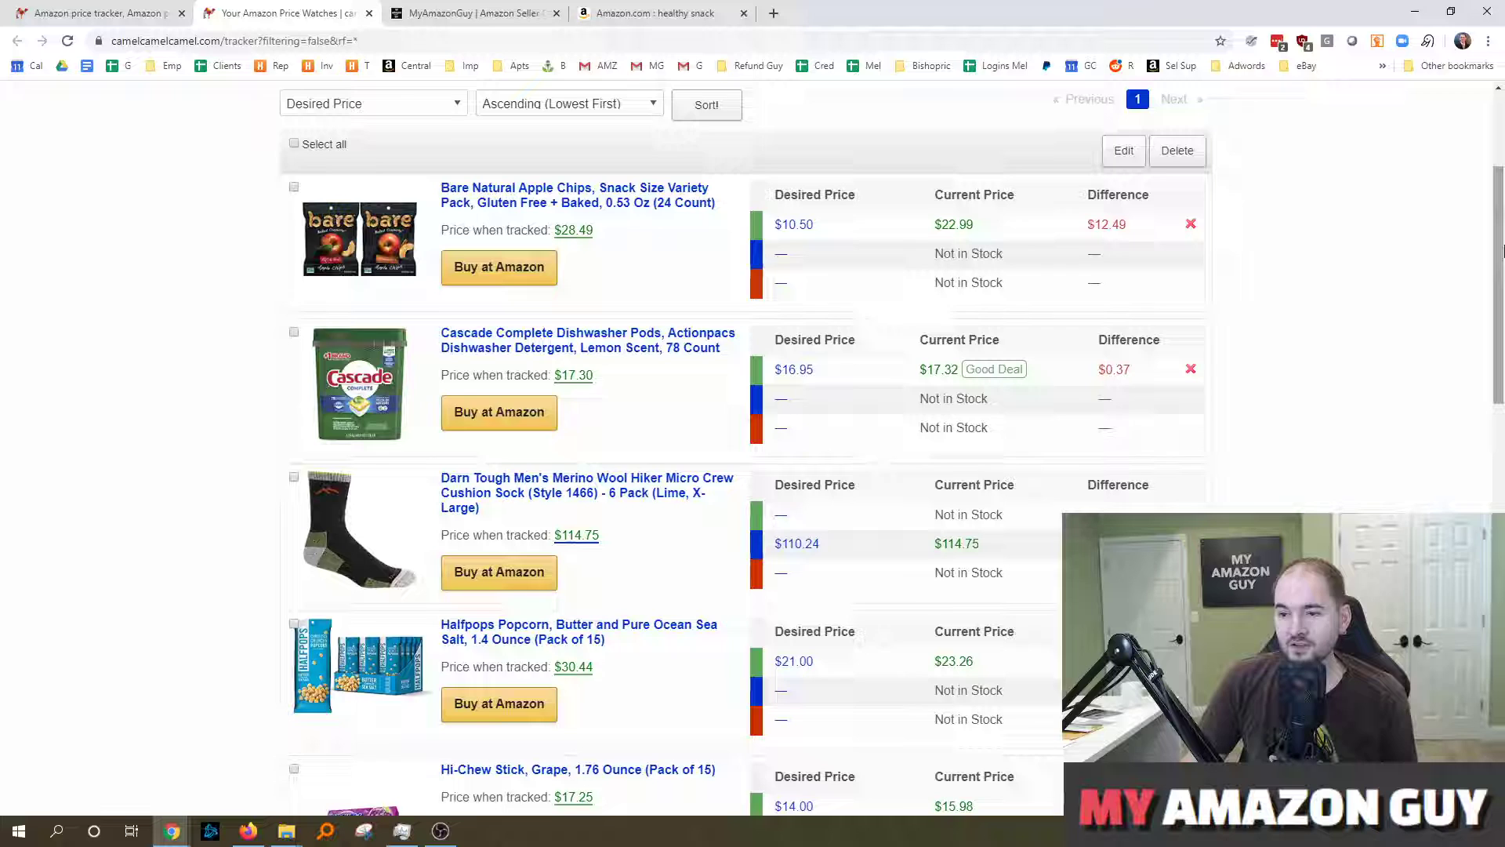
# Scroll the price watches, highlight Halfpops' $21.00 desired price, and return to the Amazon snack results
pyautogui.scroll(-1, 1503, 258)
pyautogui.scroll(-1, 1503, 258)
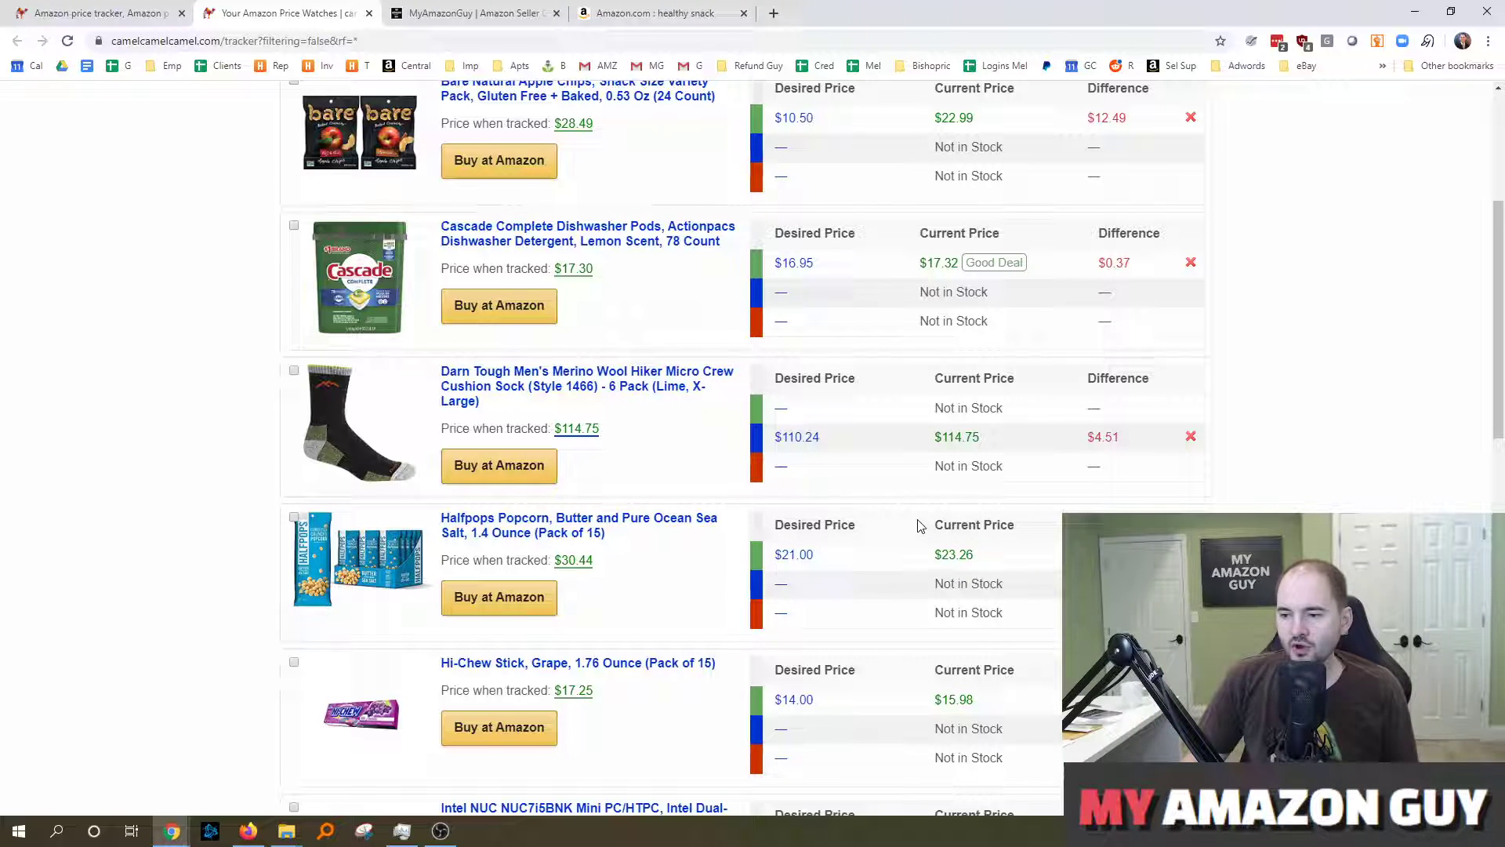
pyautogui.moveTo(817, 554); pyautogui.dragTo(785, 558)
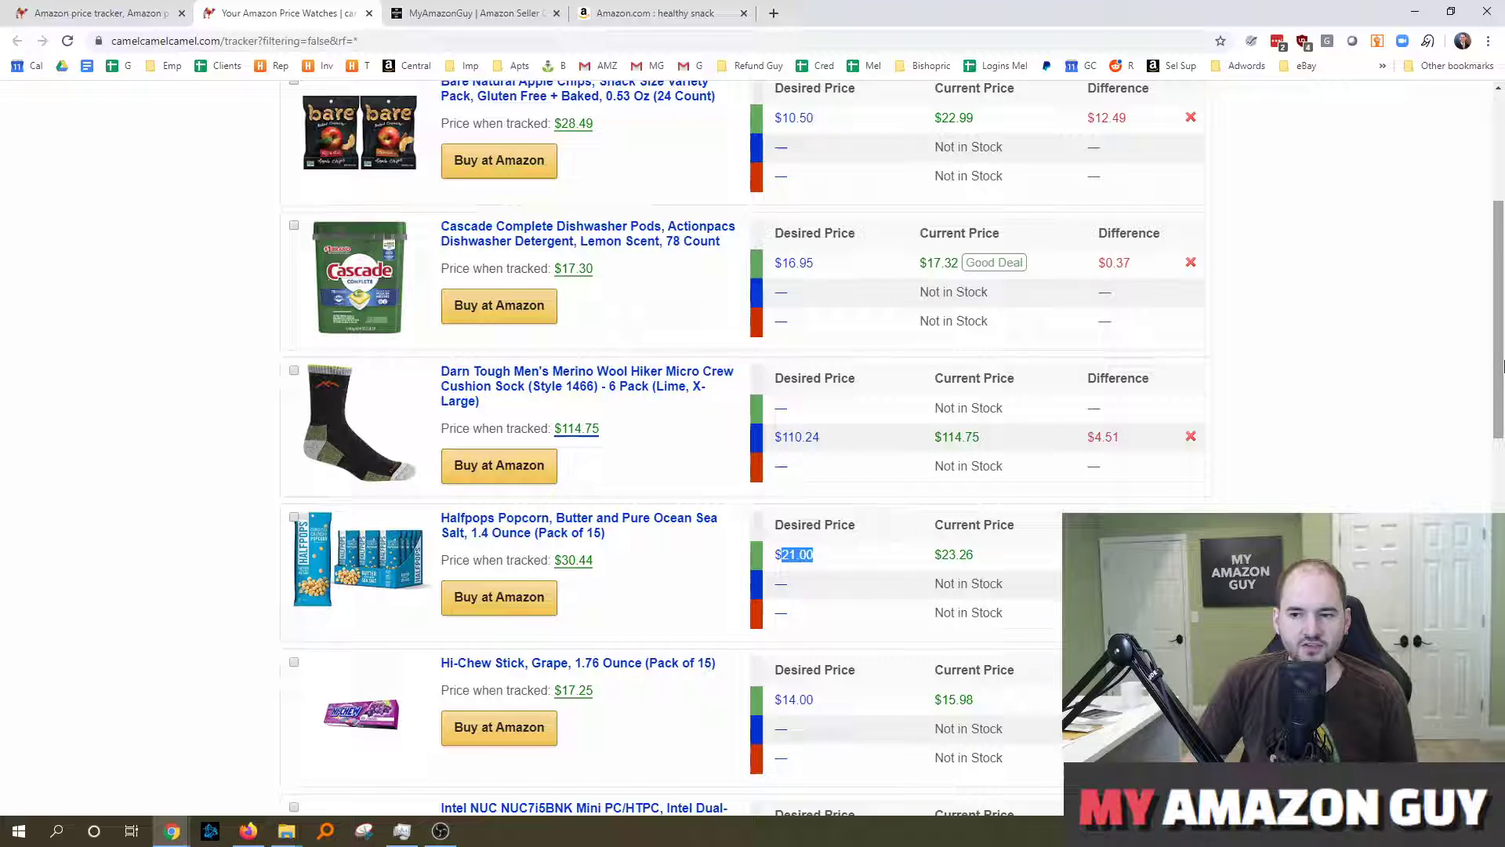
pyautogui.moveTo(1501, 366); pyautogui.dragTo(1501, 413)
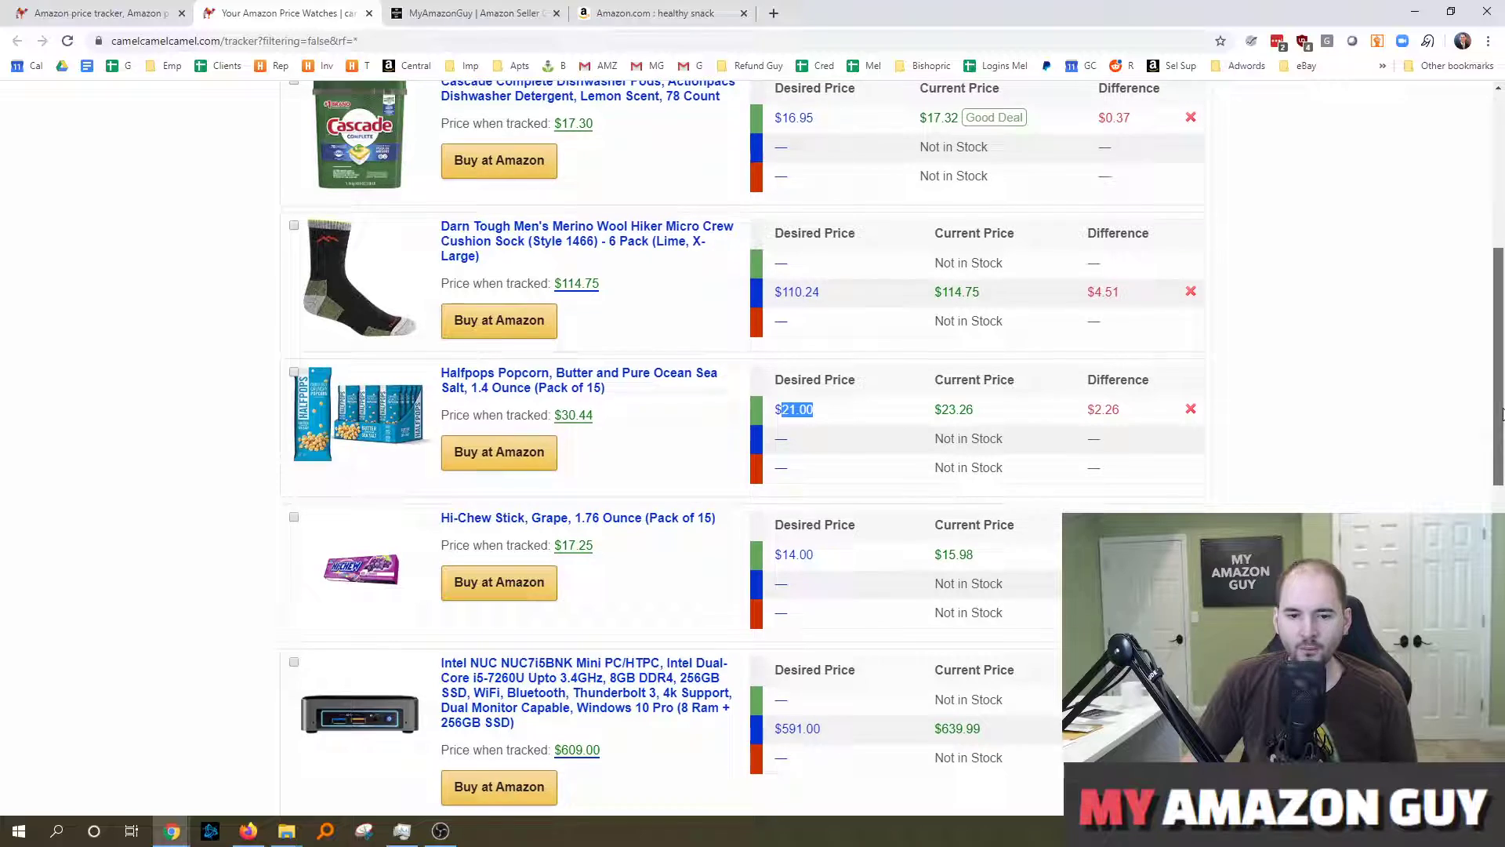
pyautogui.click(659, 13)
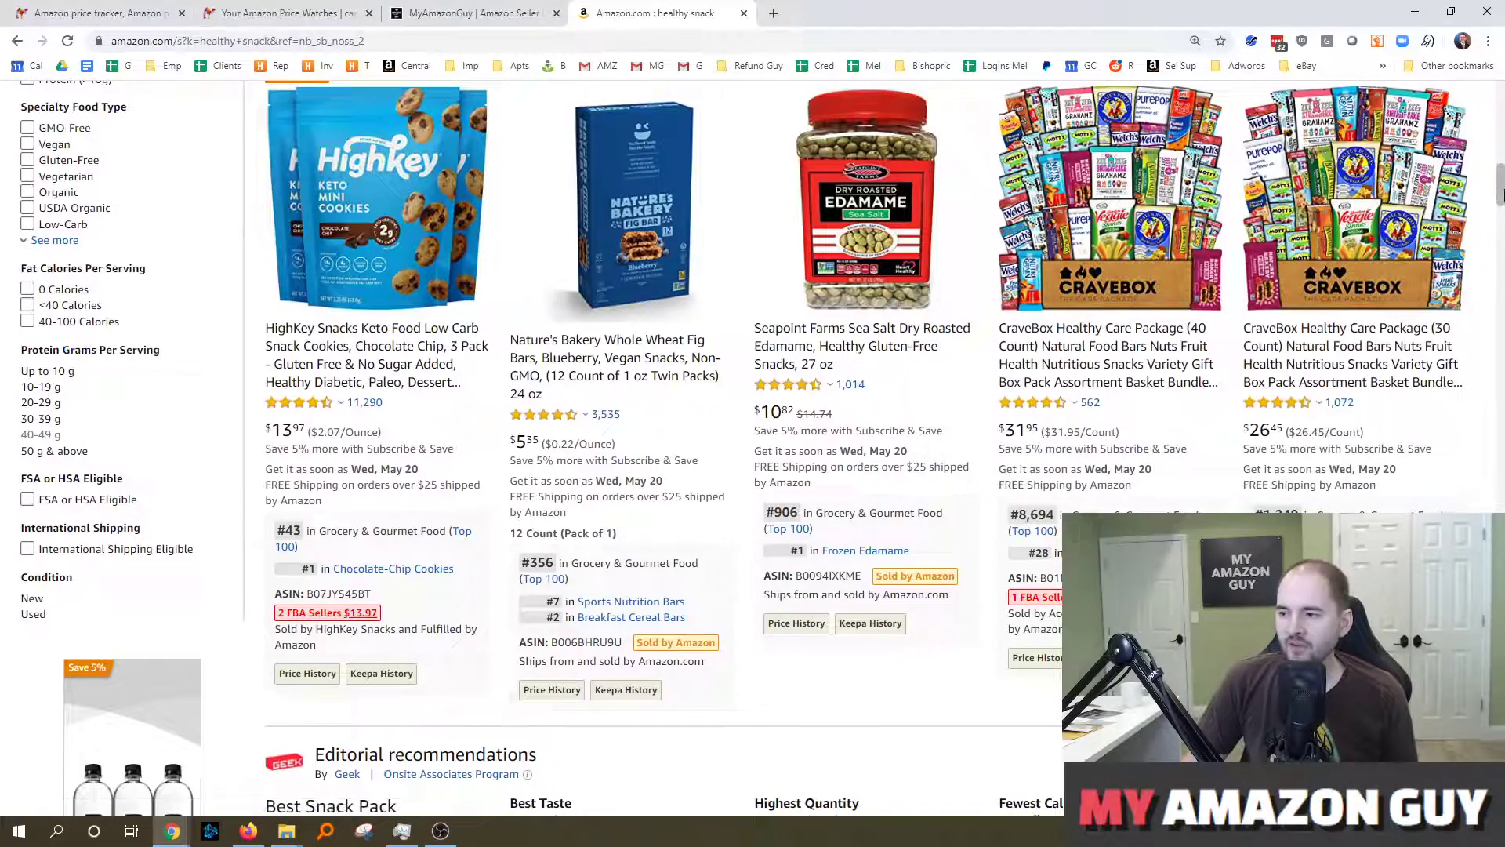
# Open the GoGo squeeZ Applesauce listing from Amazon's Choice, then go back to camelcamelcamel
pyautogui.moveTo(1501, 189); pyautogui.dragTo(1501, 238)
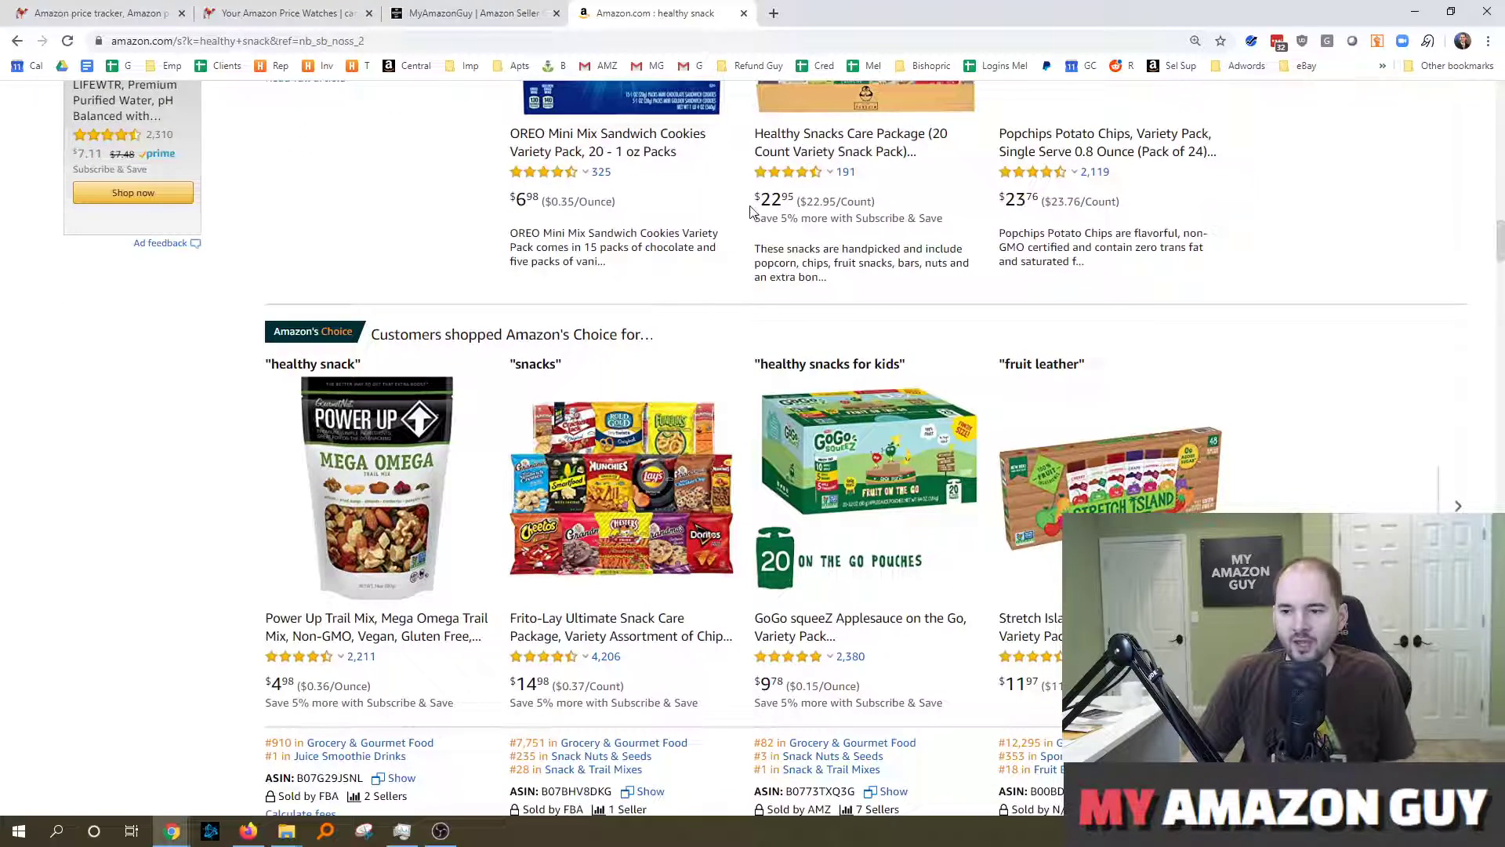
pyautogui.scroll(-2, 753, 211)
pyautogui.click(878, 300)
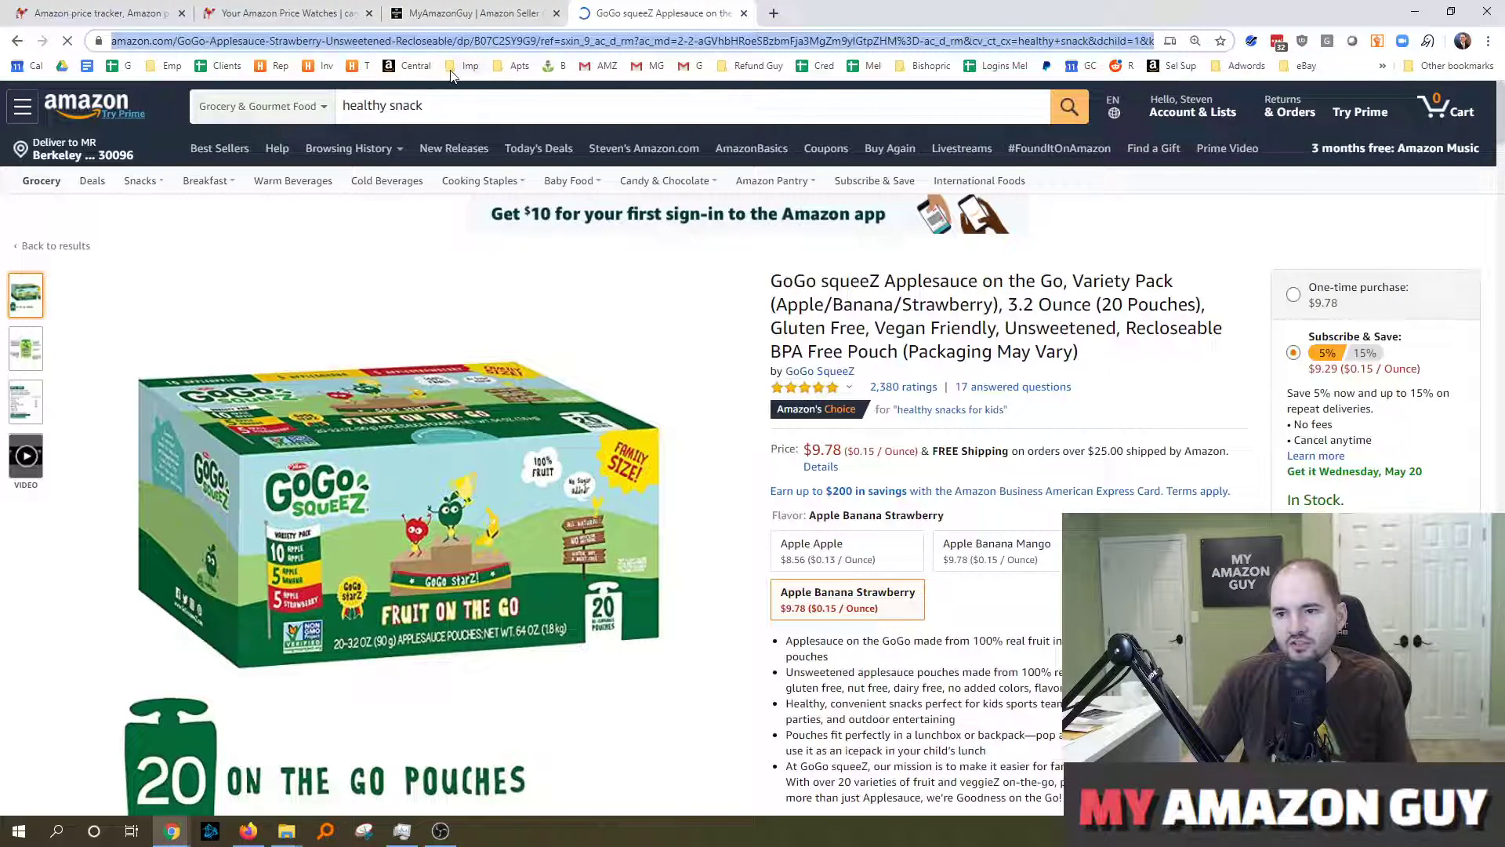
pyautogui.click(259, 23)
# Look up the GoGo squeeZ Applesauce product on camelcamelcamel by pasting its Amazon URL
pyautogui.click(98, 14)
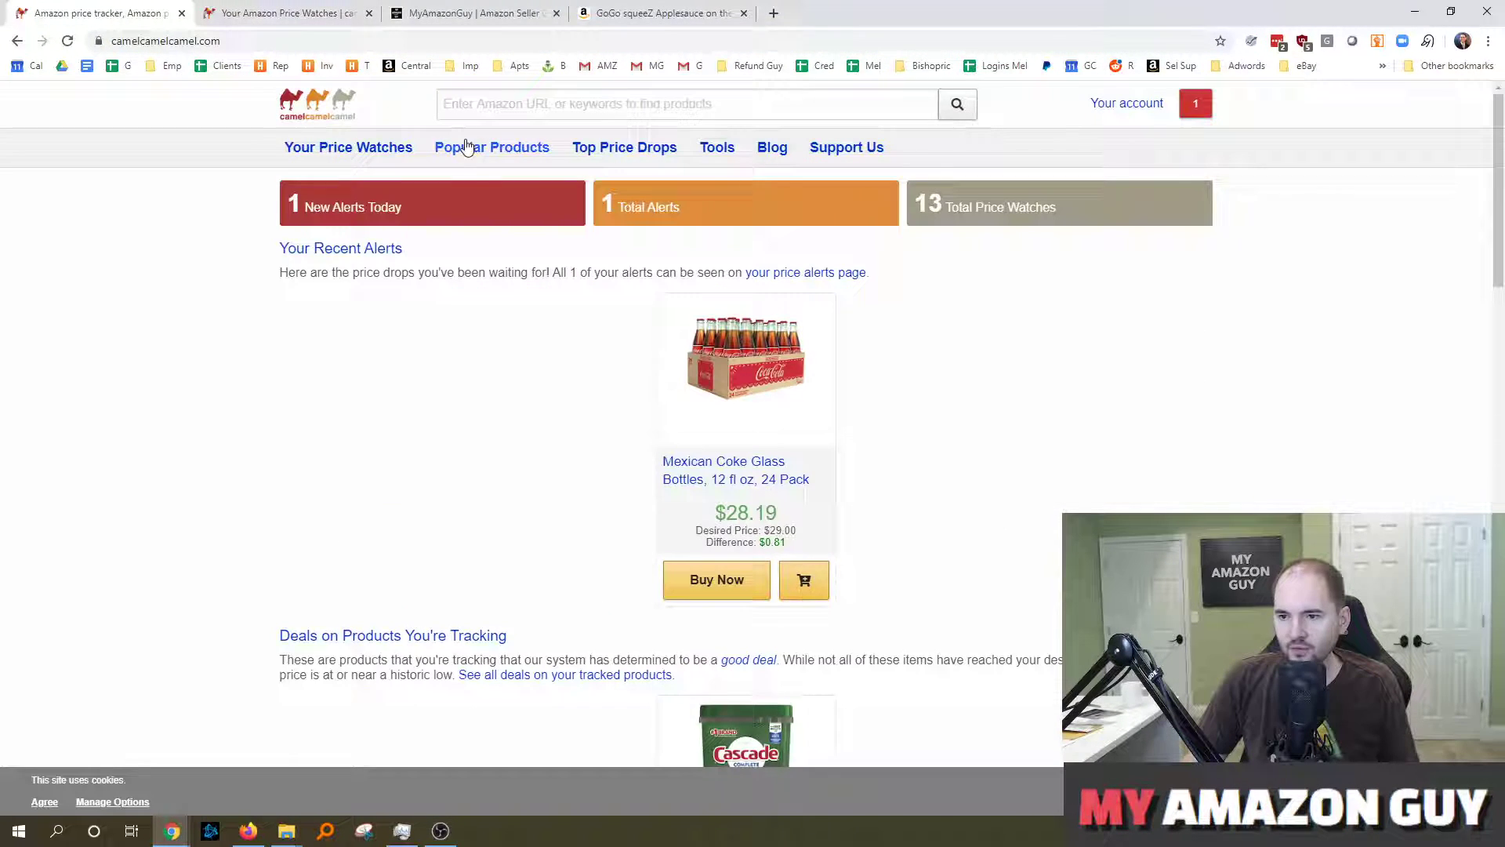
pyautogui.click(551, 112)
pyautogui.hotkey('ctrl', 'v')
pyautogui.press('Return')
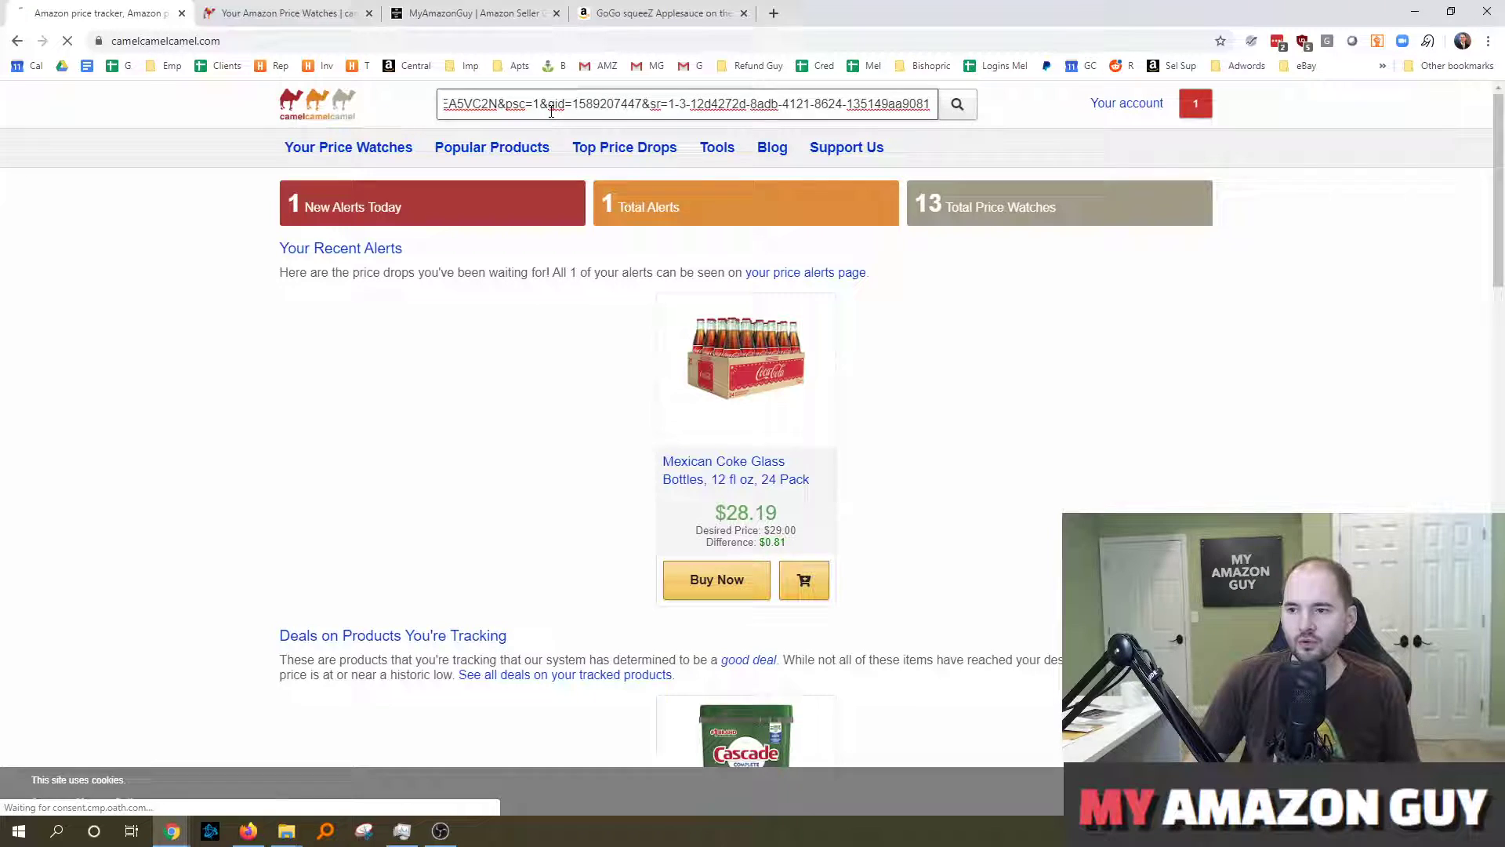
pyautogui.scroll(-4, 693, 310)
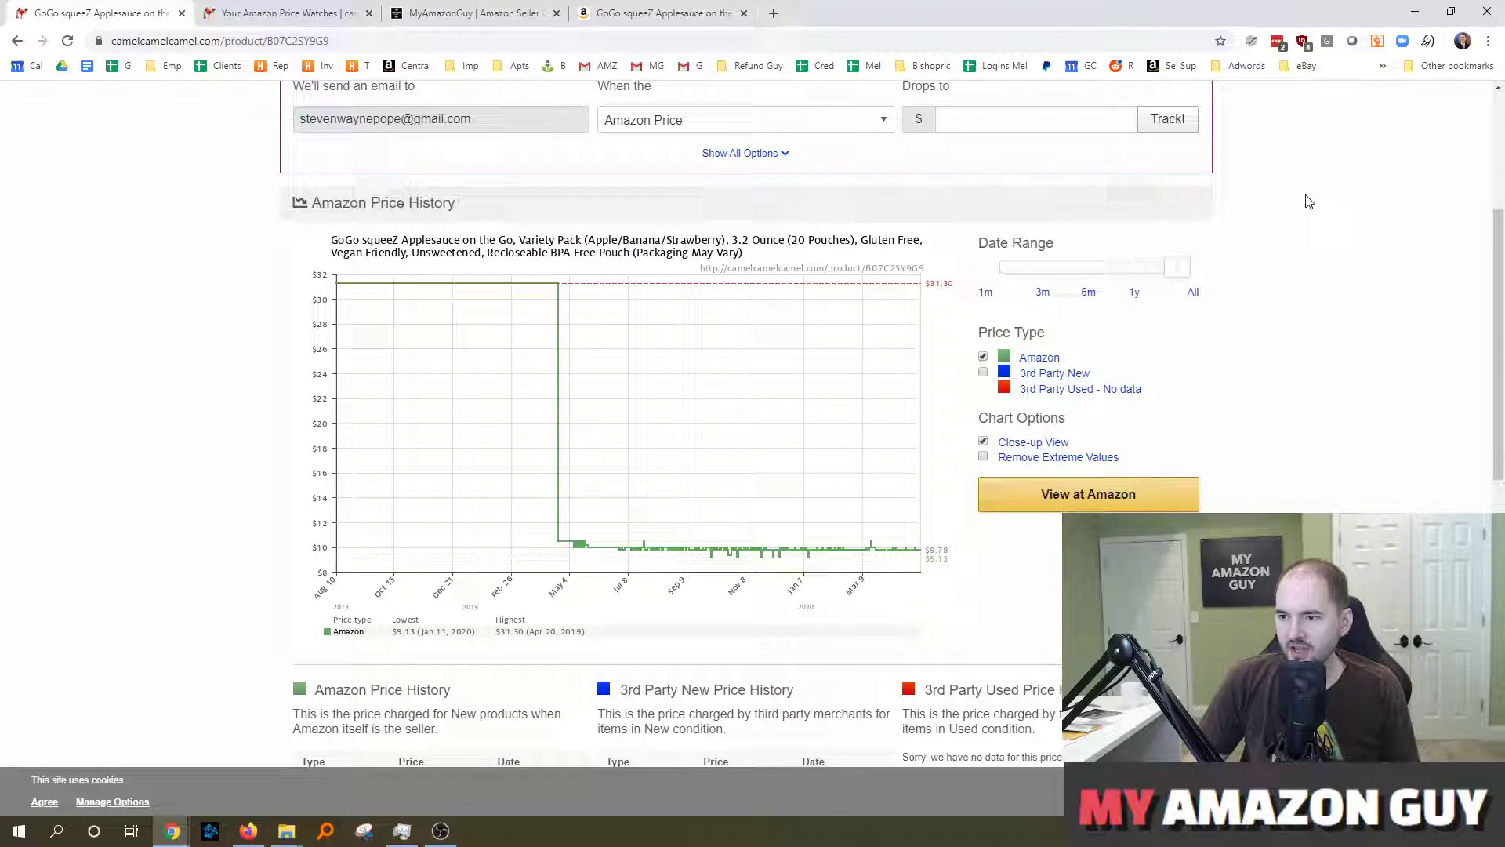
# Set the Amazon price watch 'Drops to' target to $8, replacing the mistyped 15
pyautogui.click(1043, 114)
pyautogui.write('15')
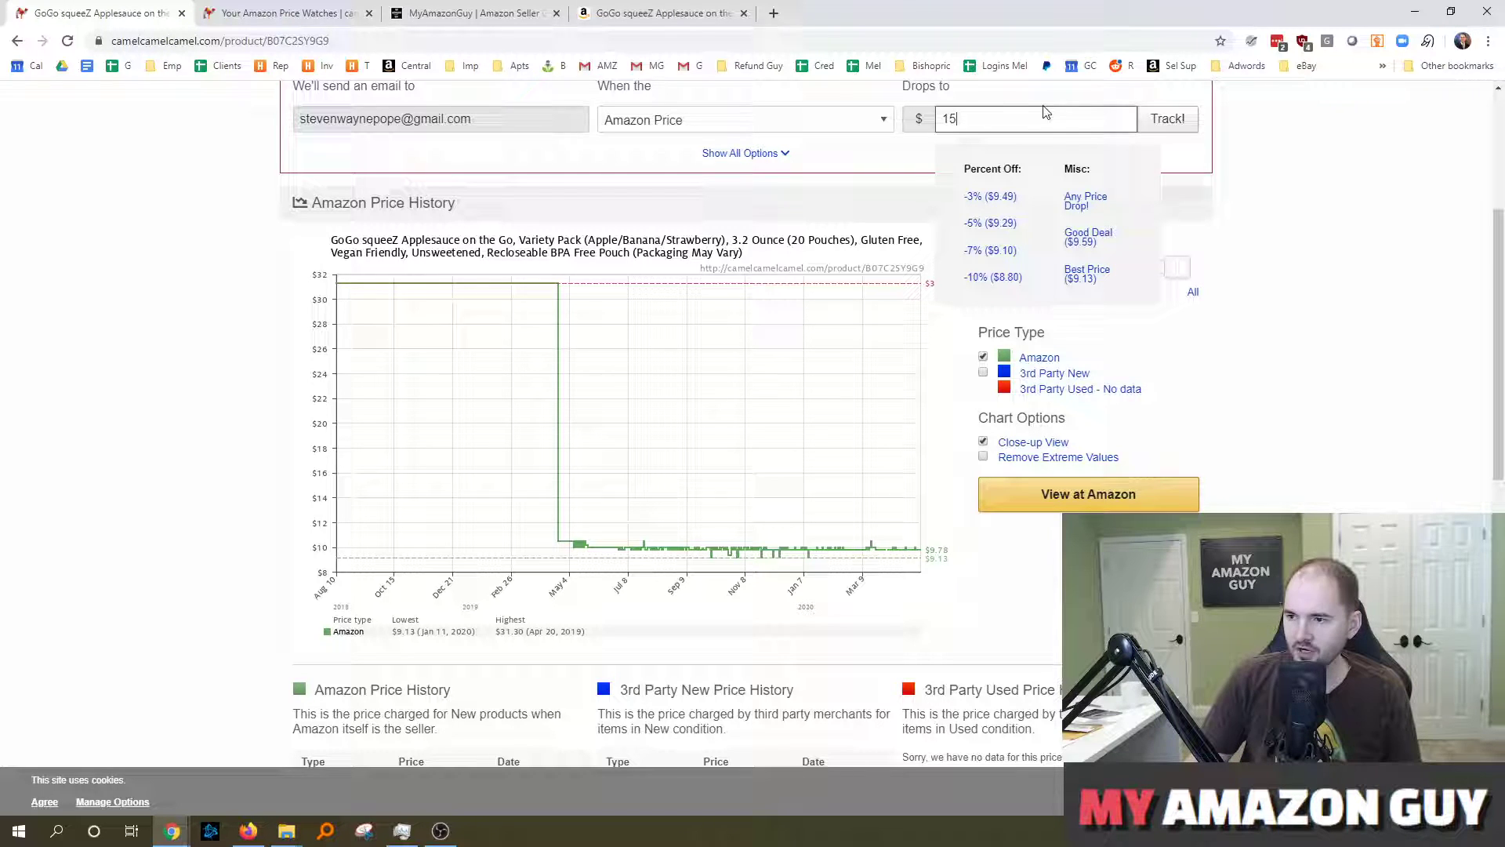
pyautogui.click(1404, 222)
pyautogui.moveTo(1502, 267); pyautogui.dragTo(1503, 286)
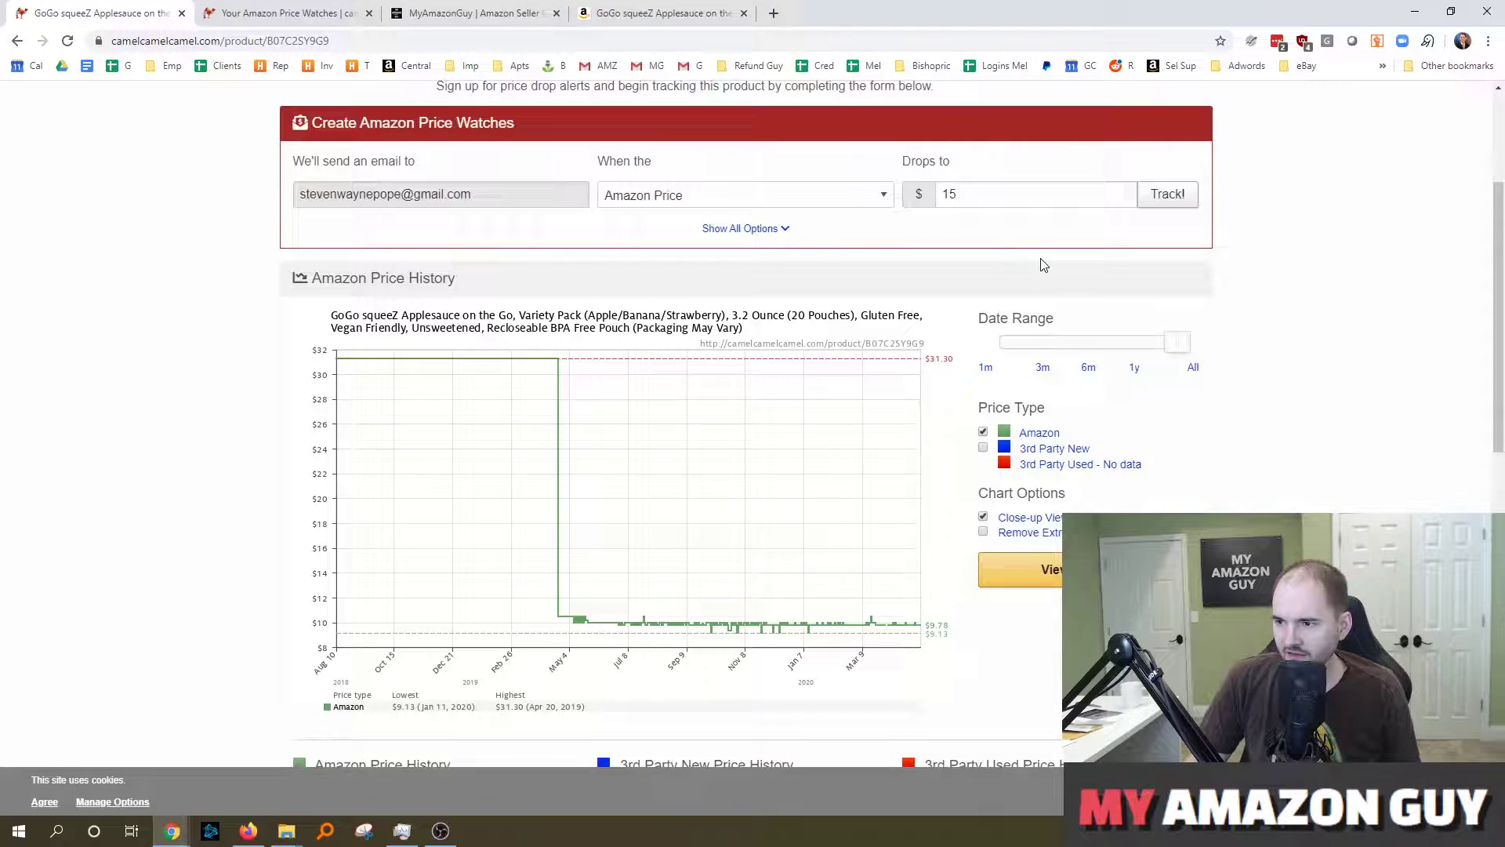
pyautogui.scroll(2, 1035, 290)
pyautogui.doubleClick(964, 222)
pyautogui.write('8')
pyautogui.scroll(-4, 1480, 323)
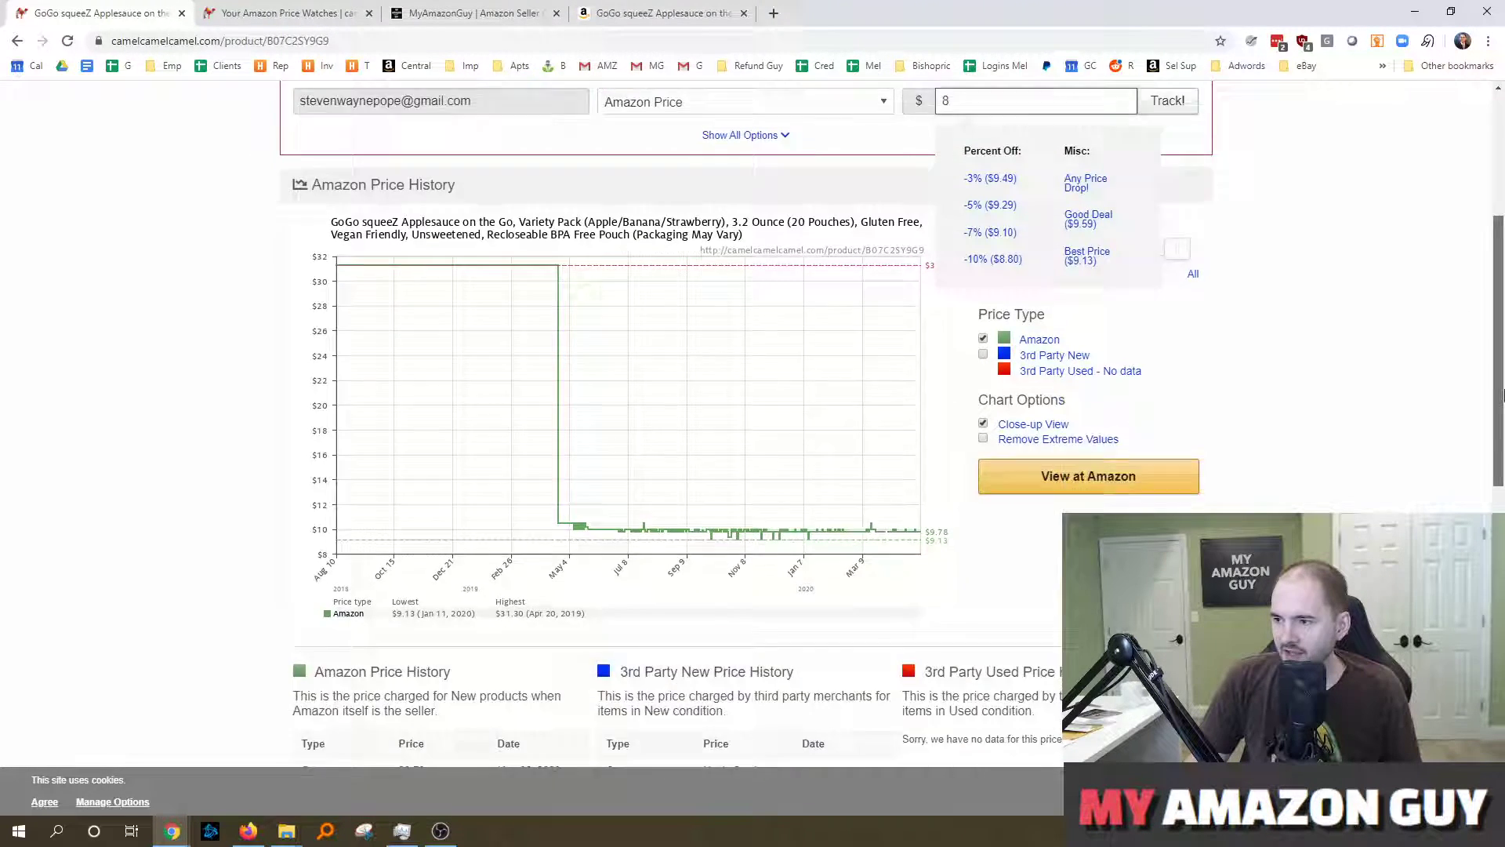
pyautogui.scroll(2, 1490, 369)
pyautogui.scroll(-6, 1503, 362)
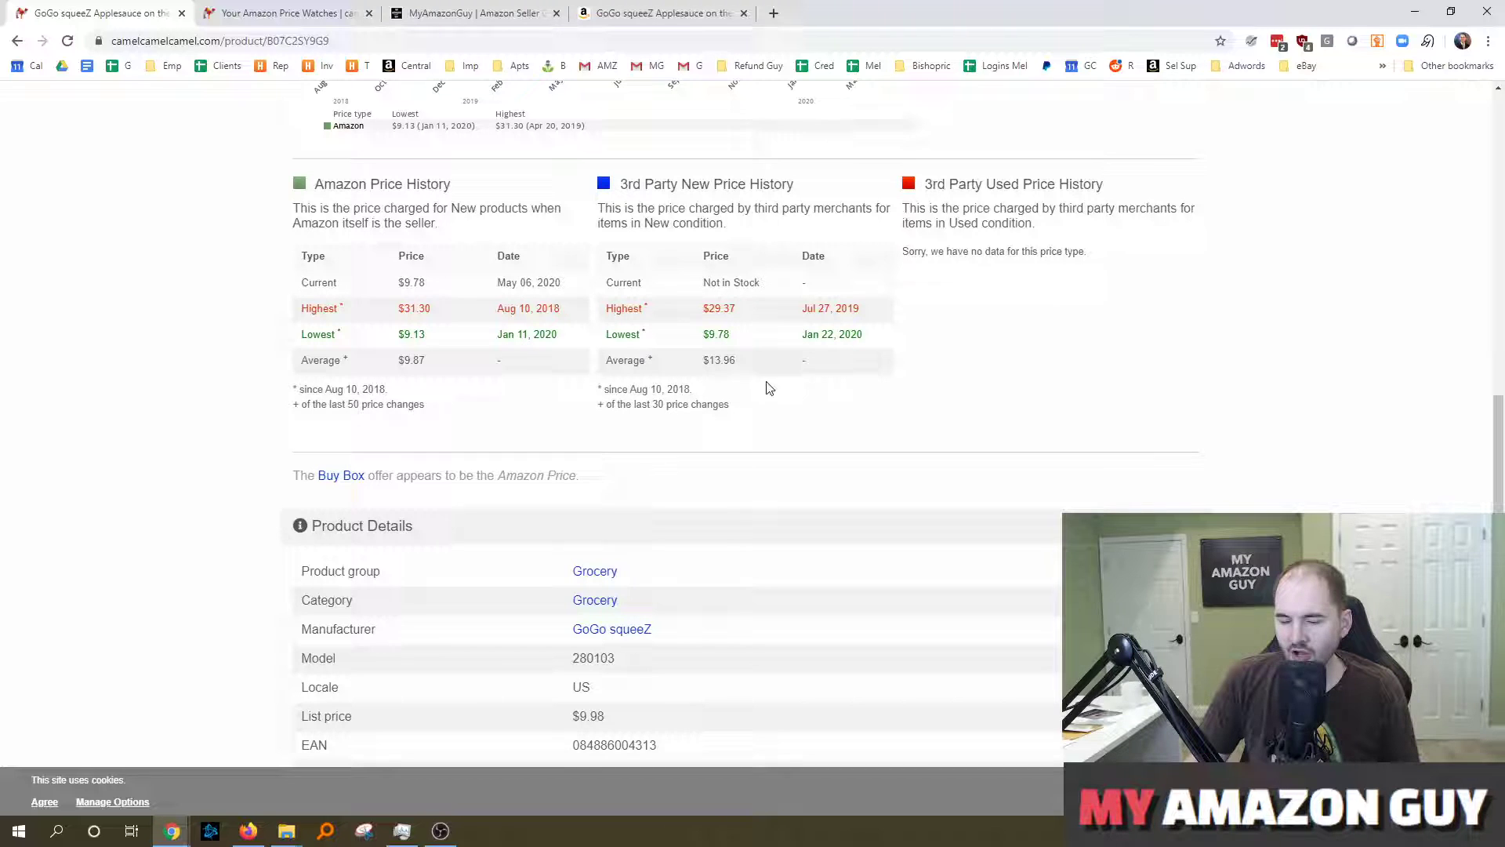
# Scroll through the GoGo squeeZ price history and product details, then switch to the My Amazon Guy tab
pyautogui.scroll(-1, 1499, 477)
pyautogui.scroll(-3, 1502, 477)
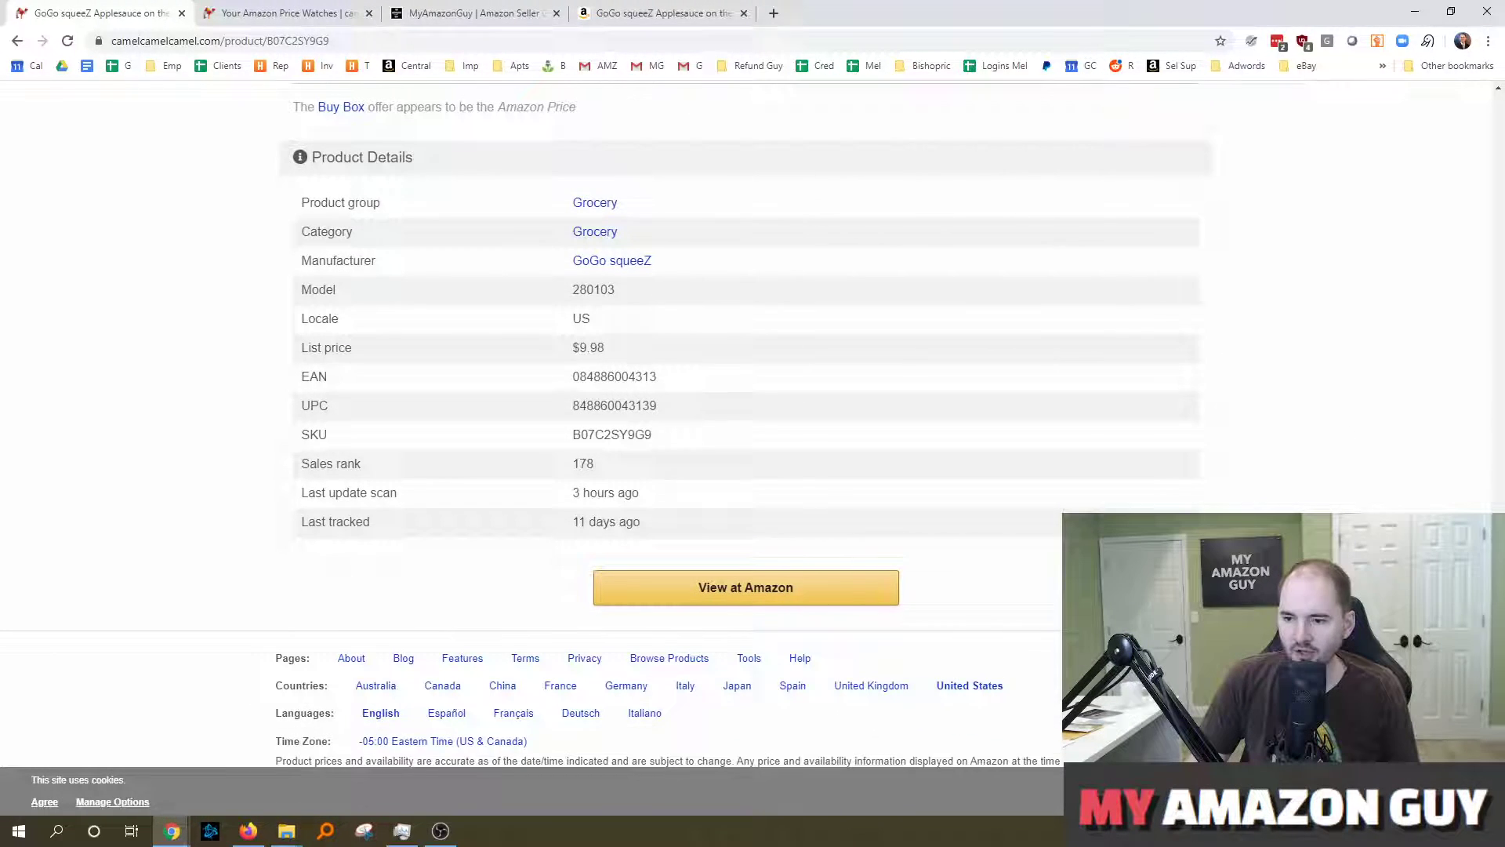
pyautogui.scroll(2, 1501, 508)
pyautogui.scroll(5, 1499, 508)
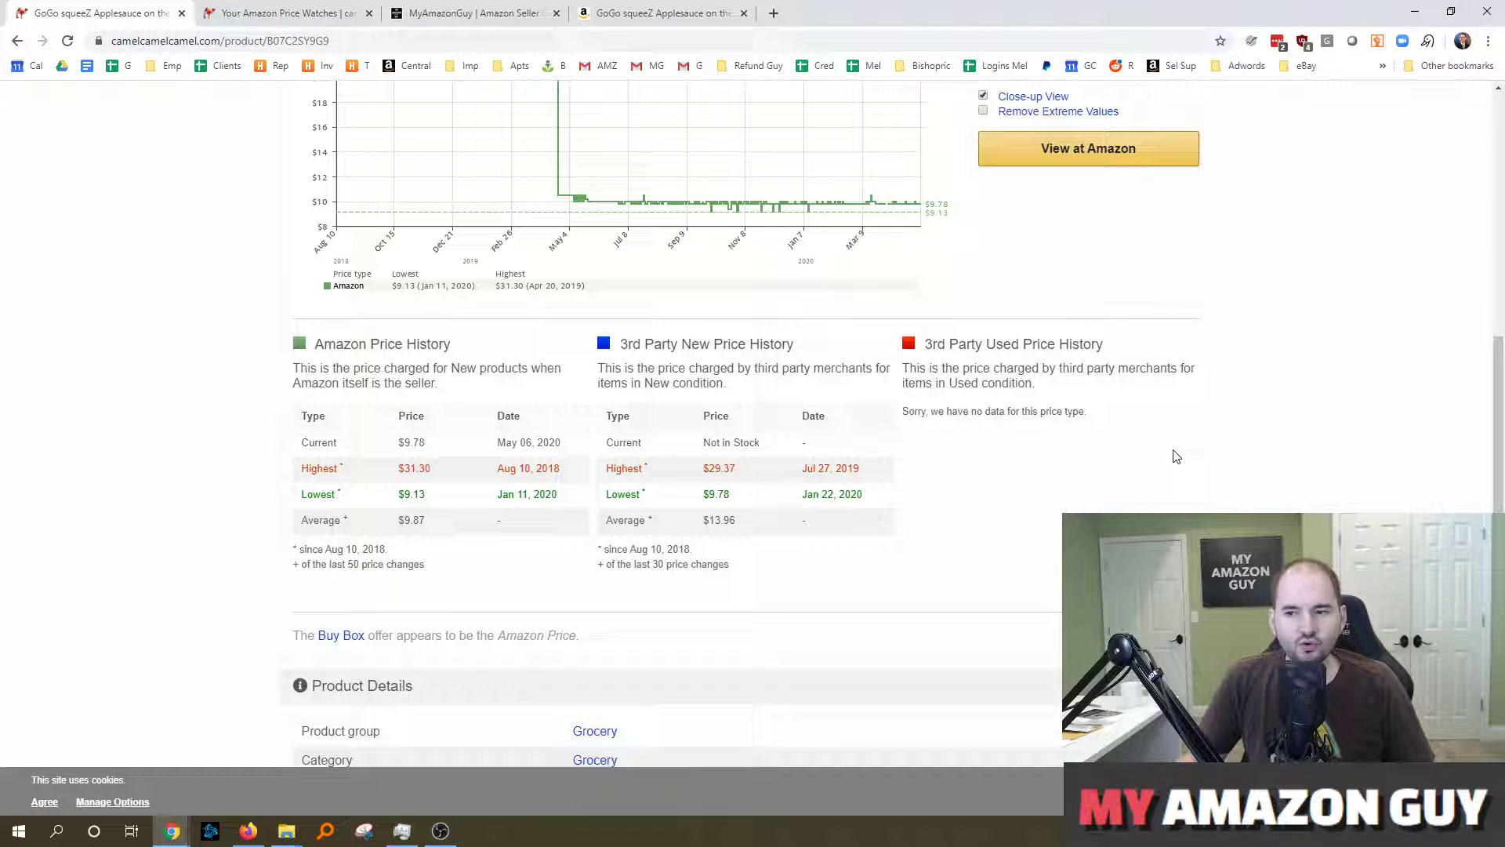
pyautogui.scroll(2, 729, 332)
pyautogui.scroll(2, 557, 282)
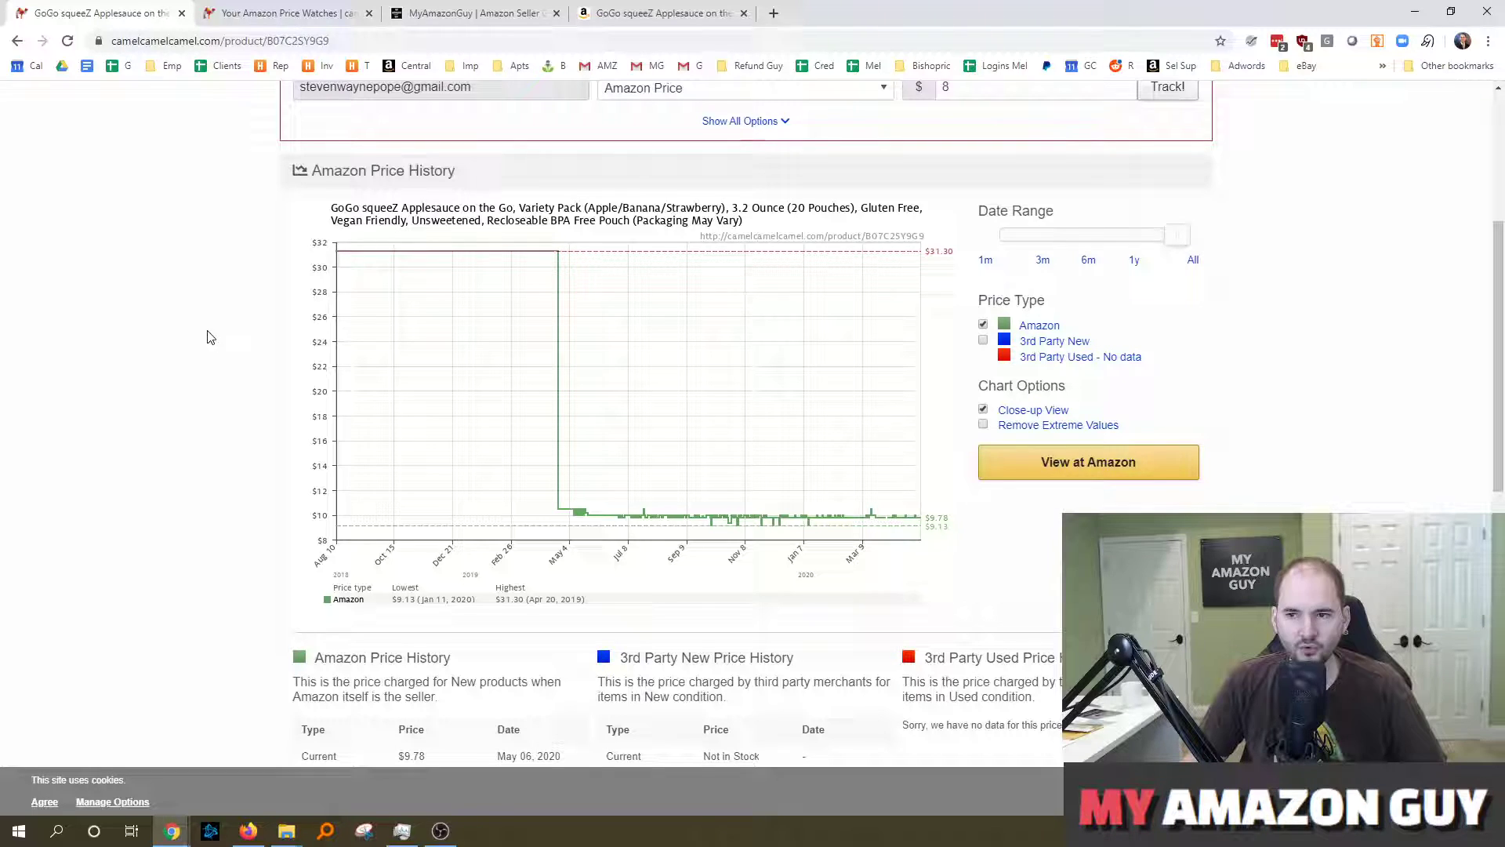
pyautogui.hotkey('ctrl', '3')
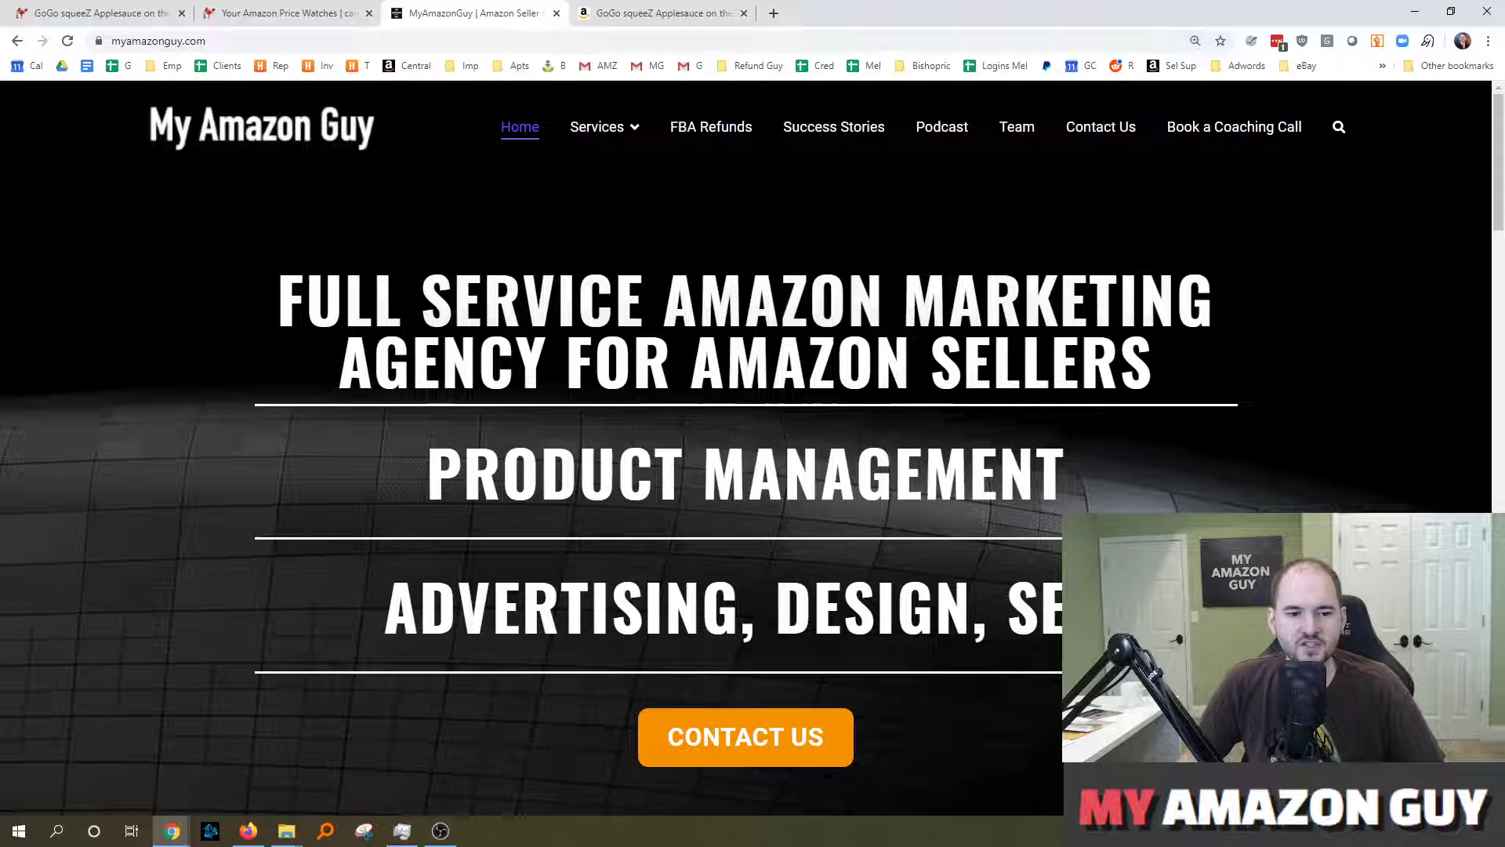
pyautogui.hotkey('alt', 'Tab')
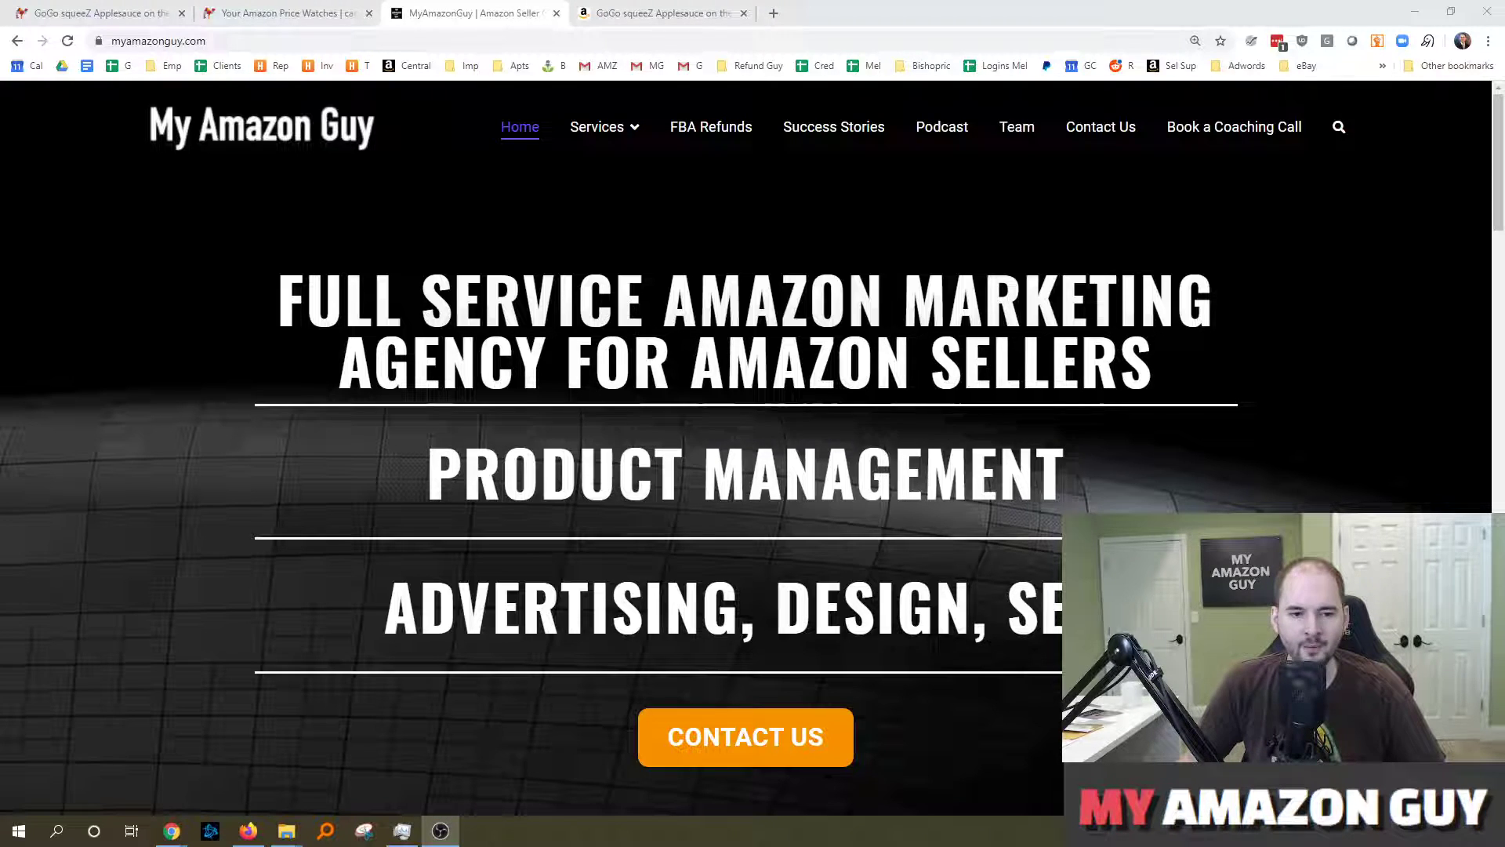